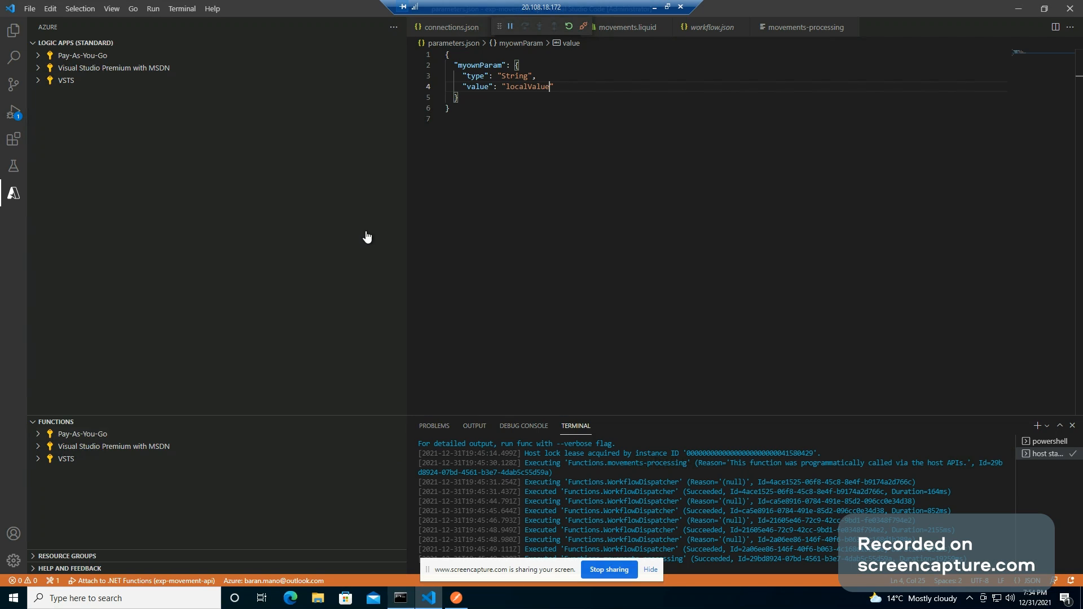
Step: Open movements.liquid, then open workflow.json in the Logic Apps designer
left_click(13, 31)
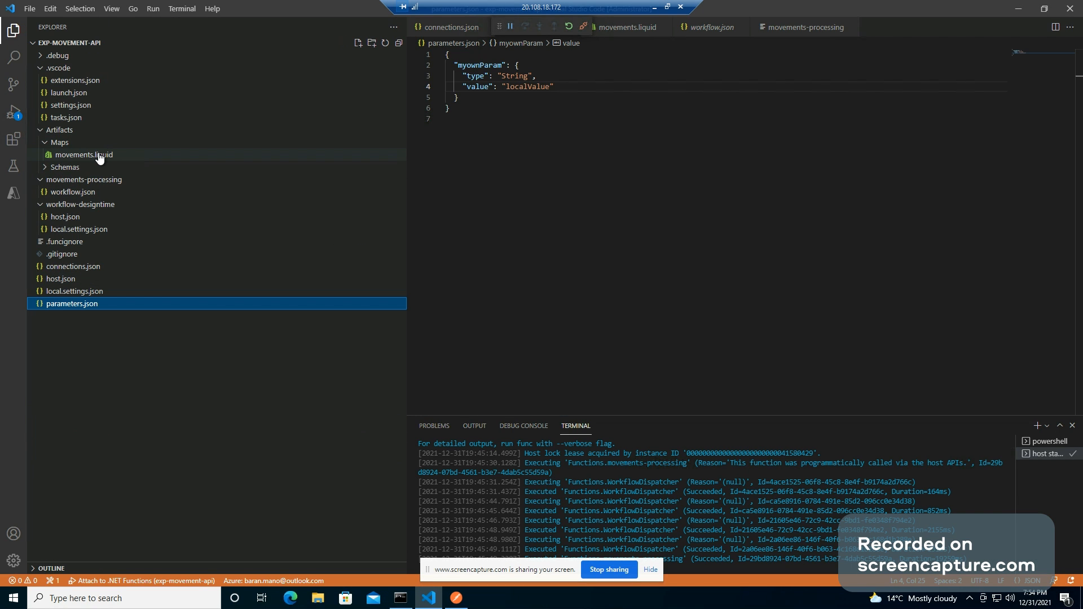
left_click(99, 155)
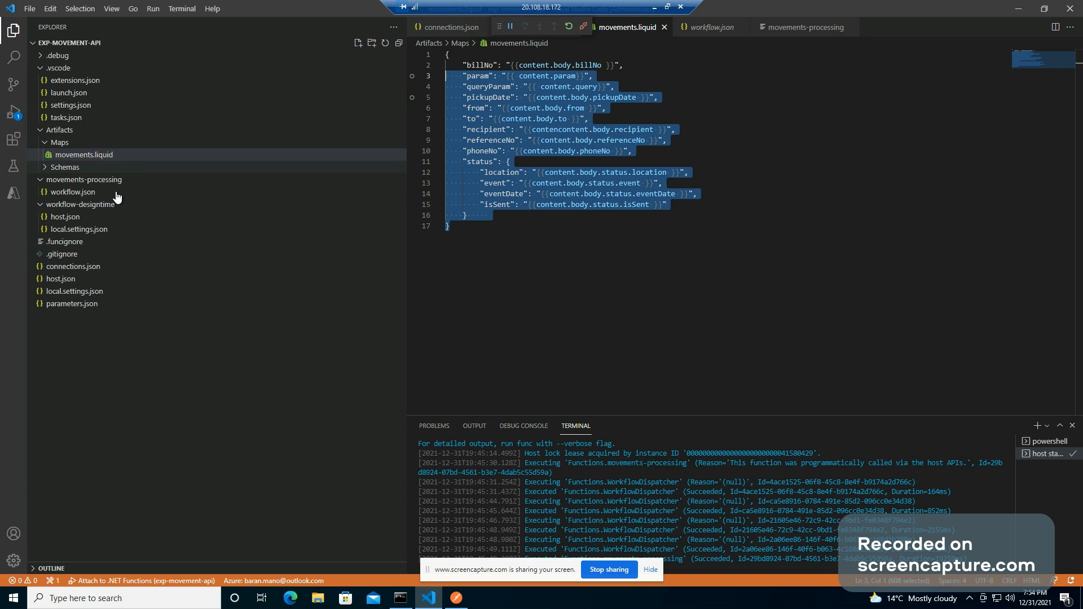
right_click(86, 195)
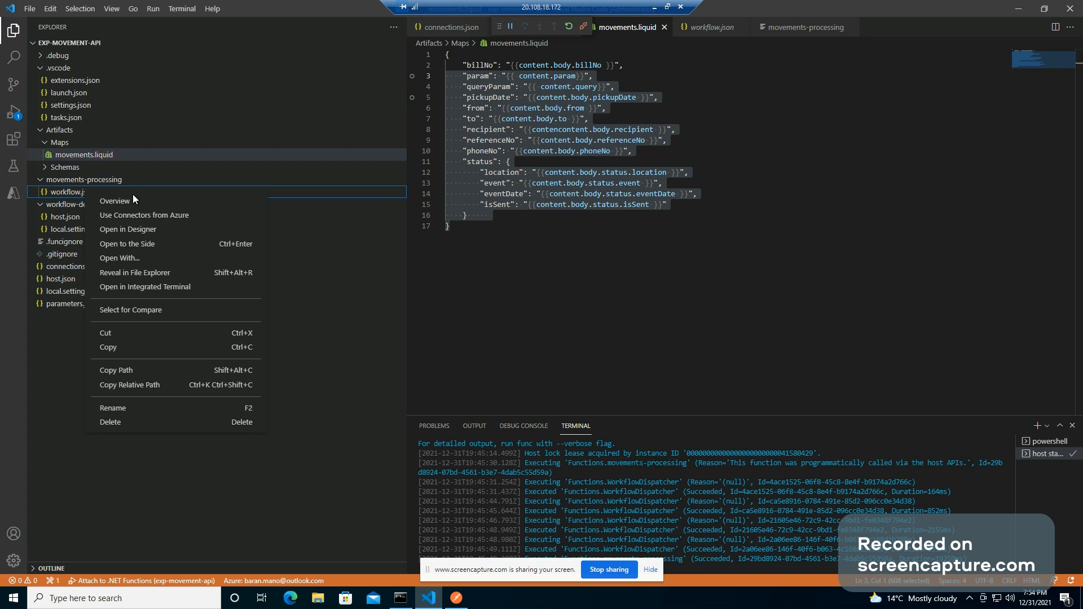
left_click(137, 232)
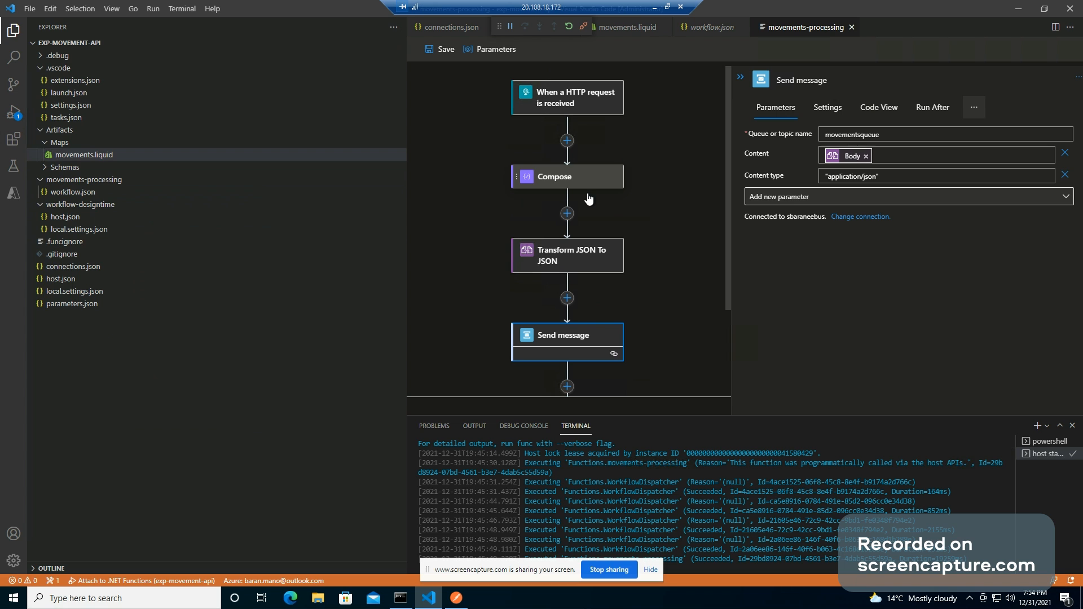
Step: Check the test request's JSON body in Postman and return to the designer
left_click(456, 598)
key("ctrl+a")
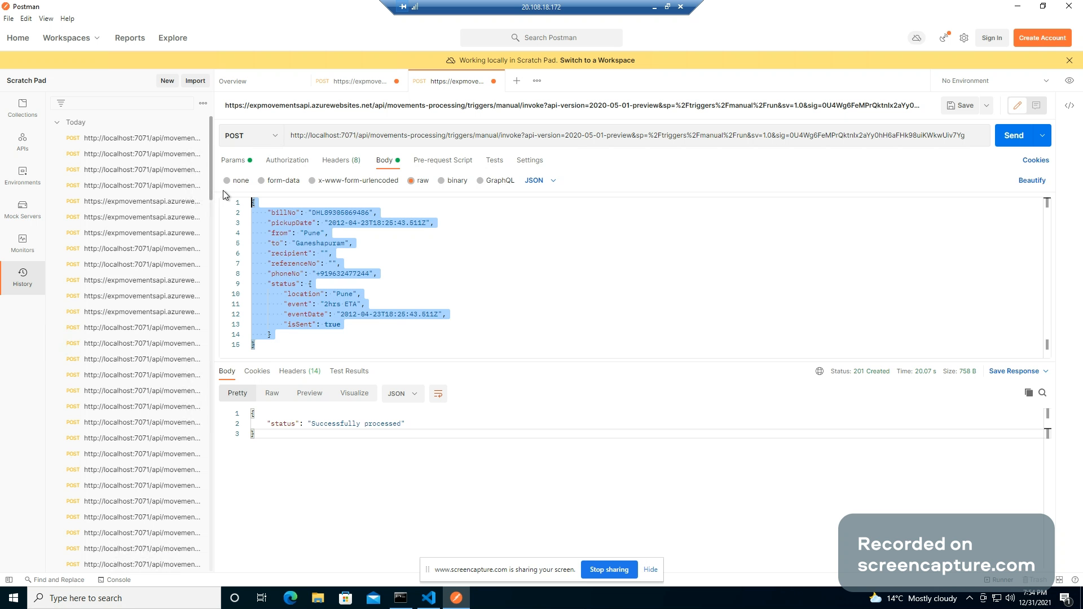
key("alt+Tab")
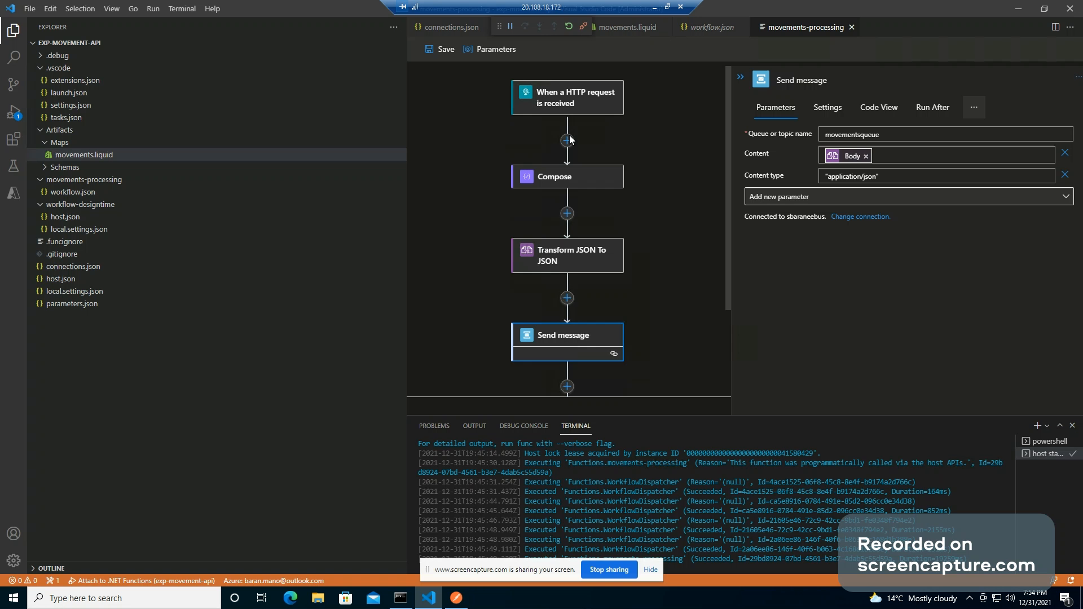
left_click(569, 106)
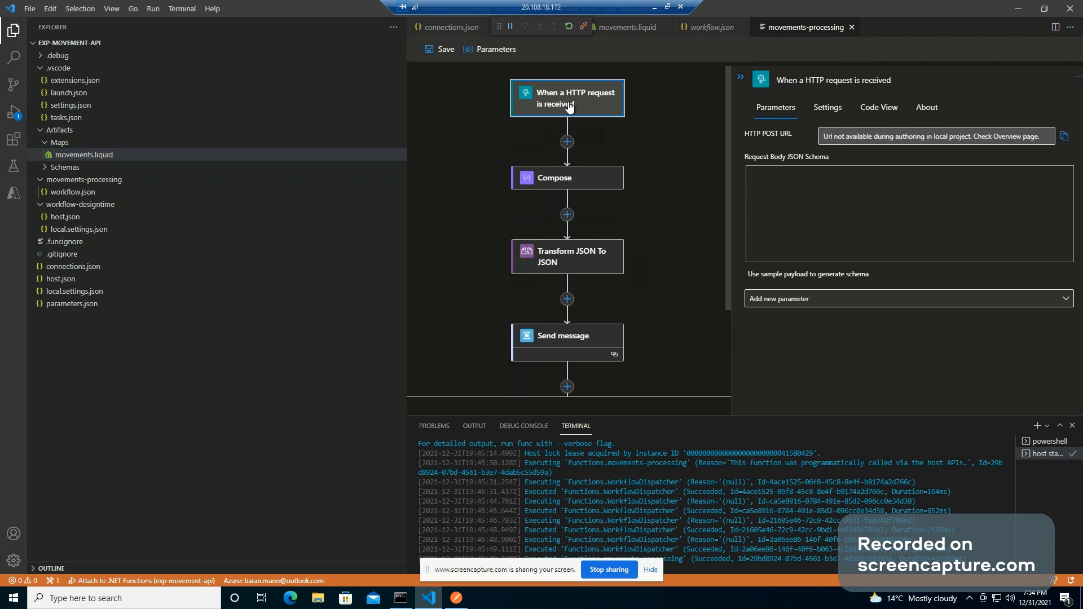
left_click(602, 187)
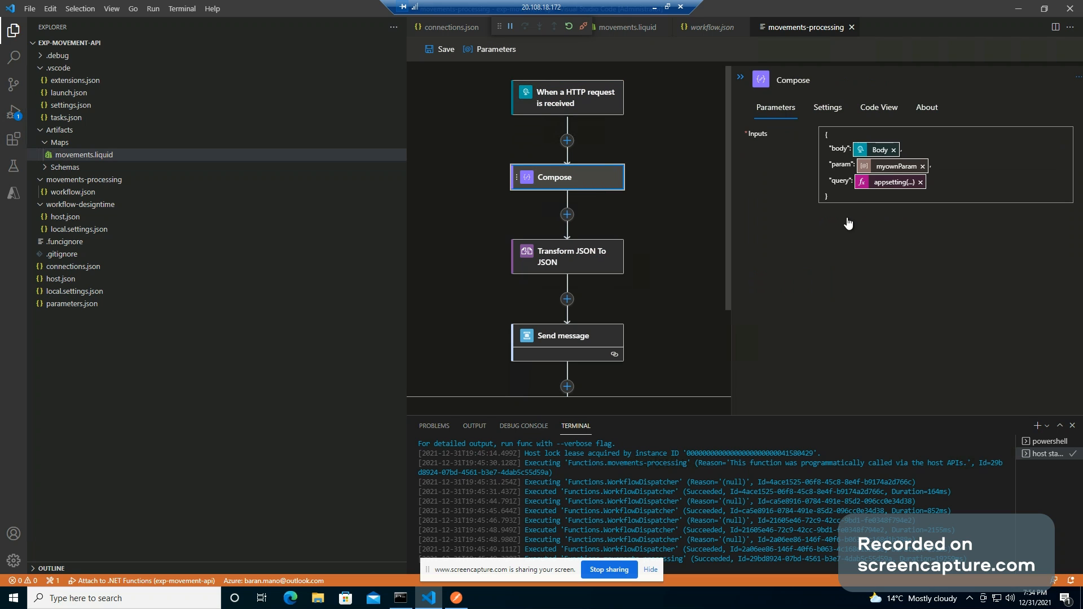
left_click(556, 264)
scroll(560, 273, "down", 2)
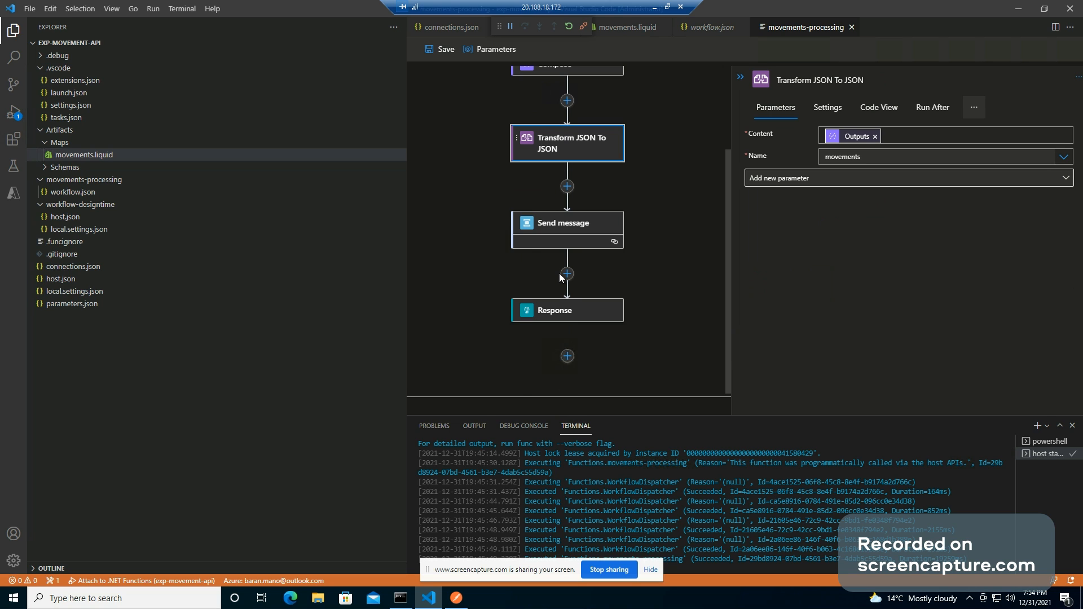
left_click(575, 228)
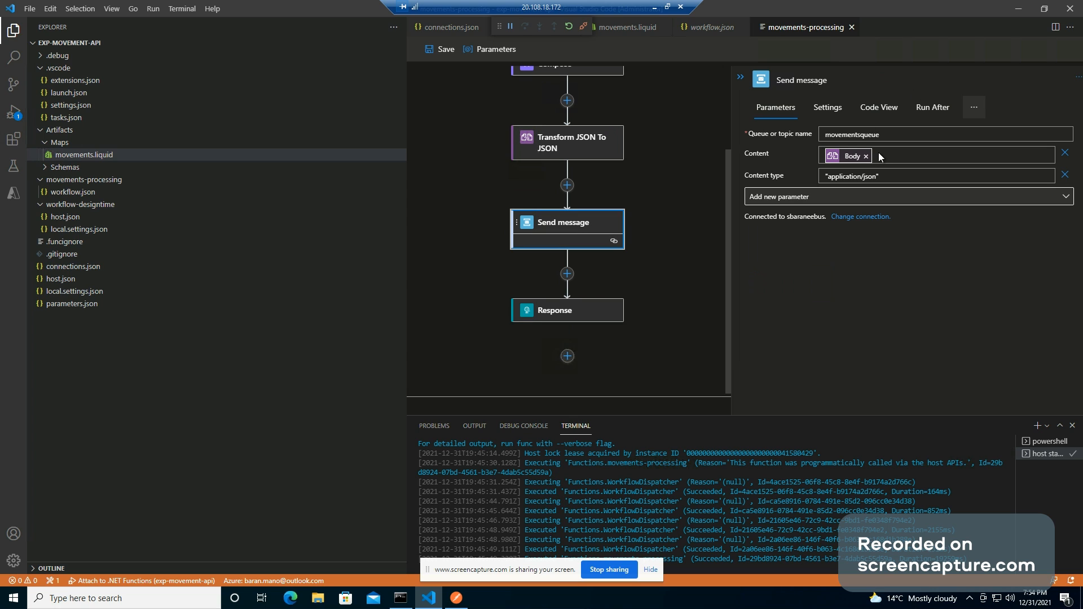
left_click(87, 271)
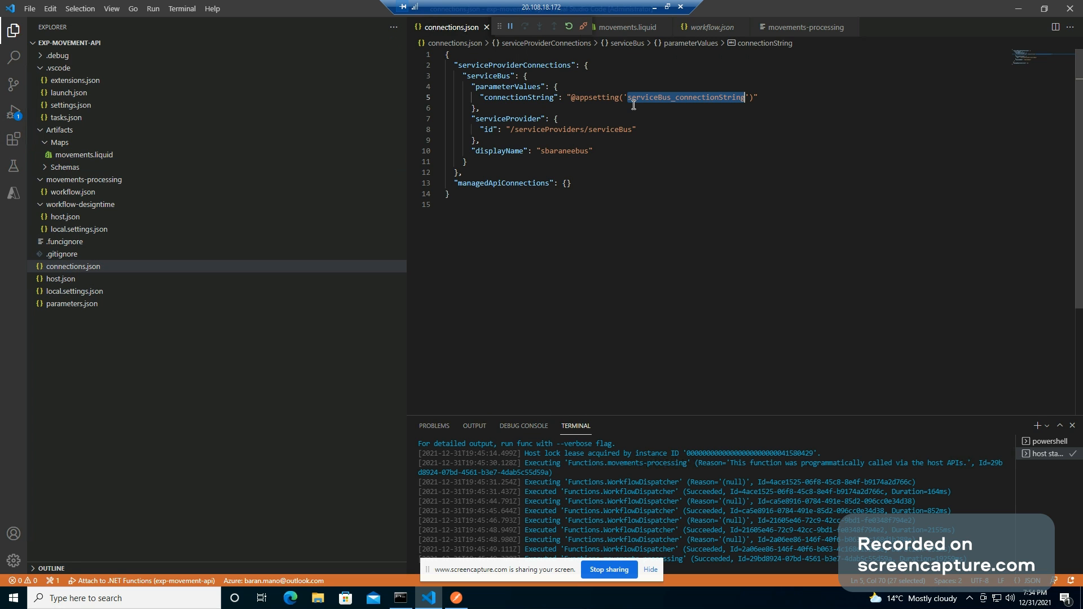
double_click(594, 99)
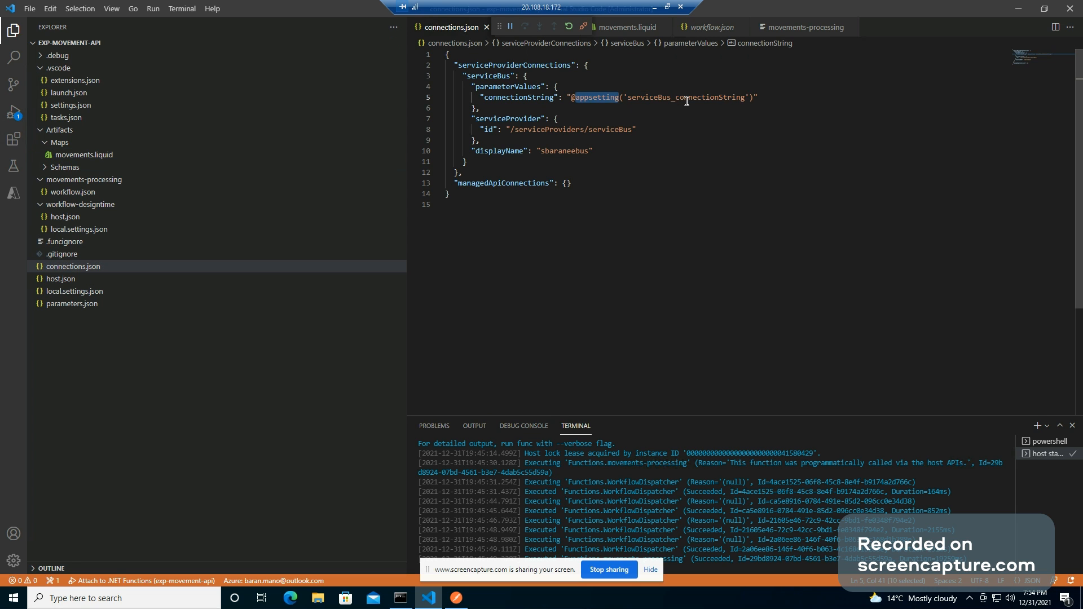
left_click(89, 291)
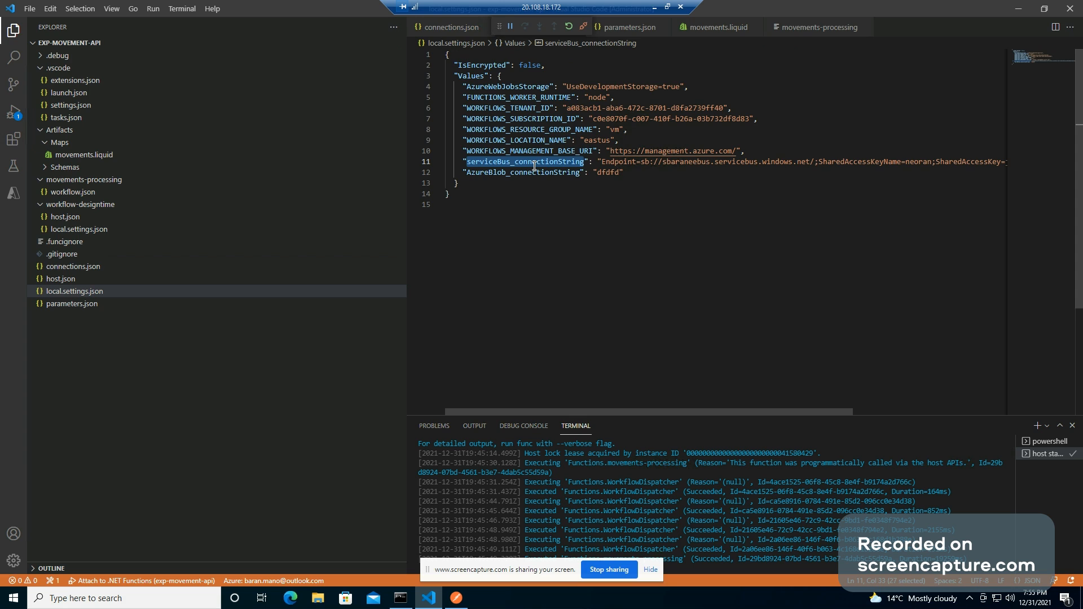
left_click(97, 312)
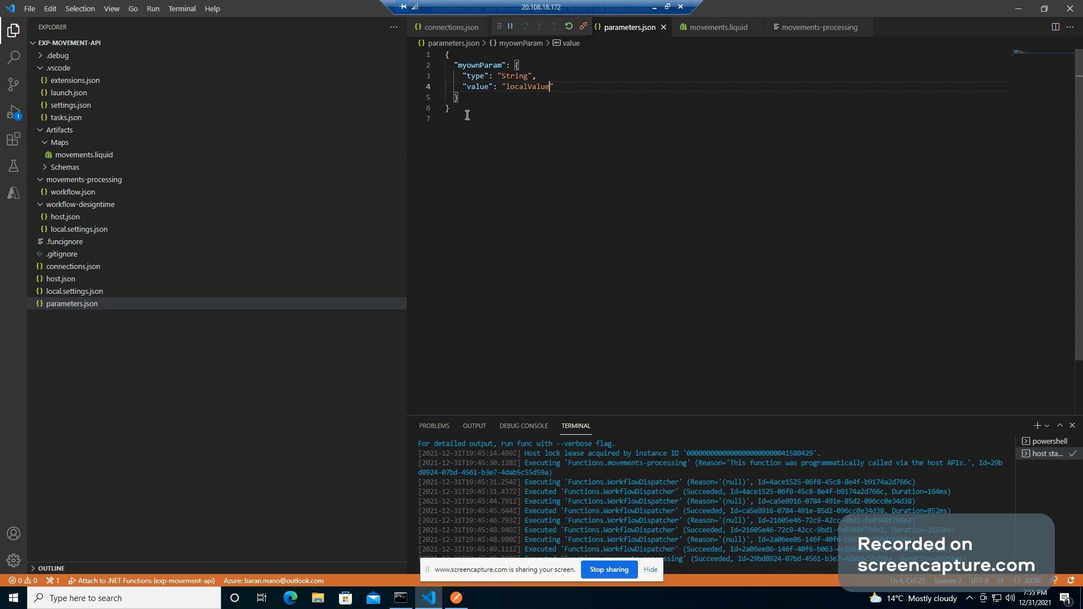
right_click(96, 194)
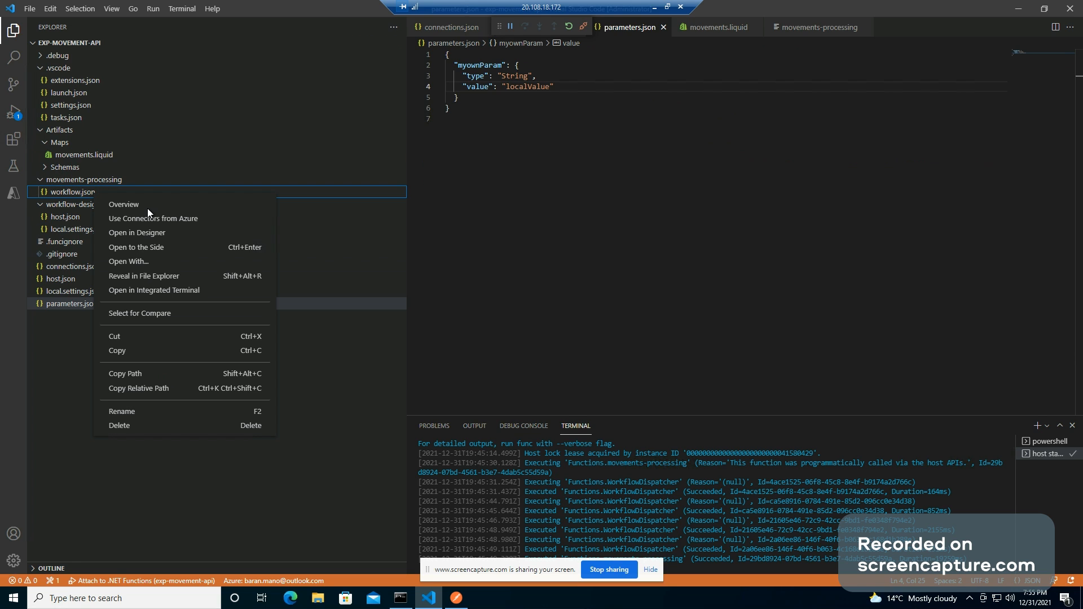
left_click(146, 236)
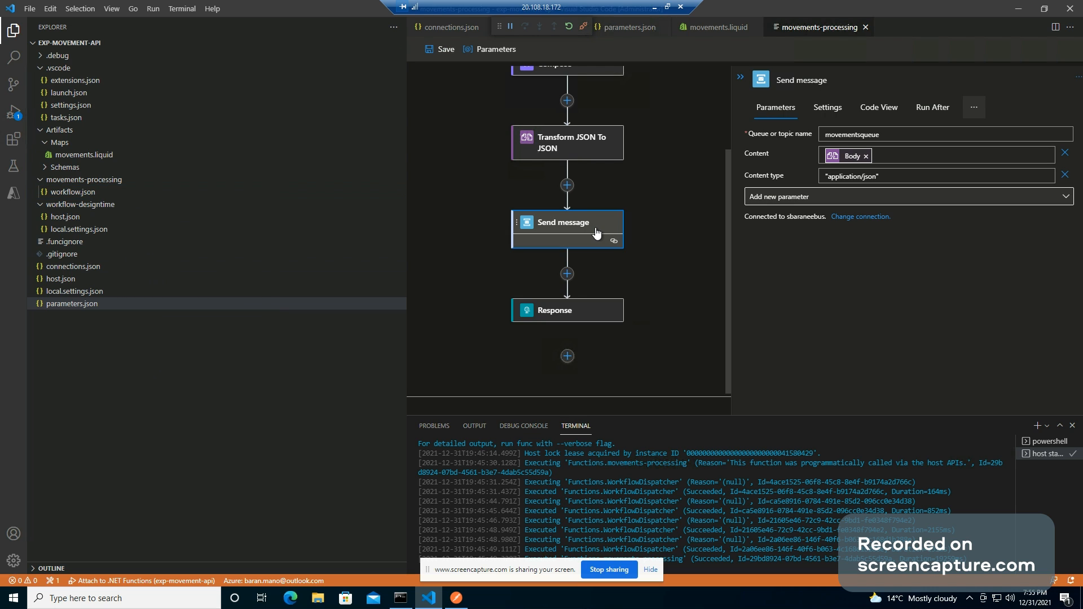
Step: Deploy to a new Logic App (Standard) named 'expmovemtnsapi1' in the VSTS subscription
left_click(13, 193)
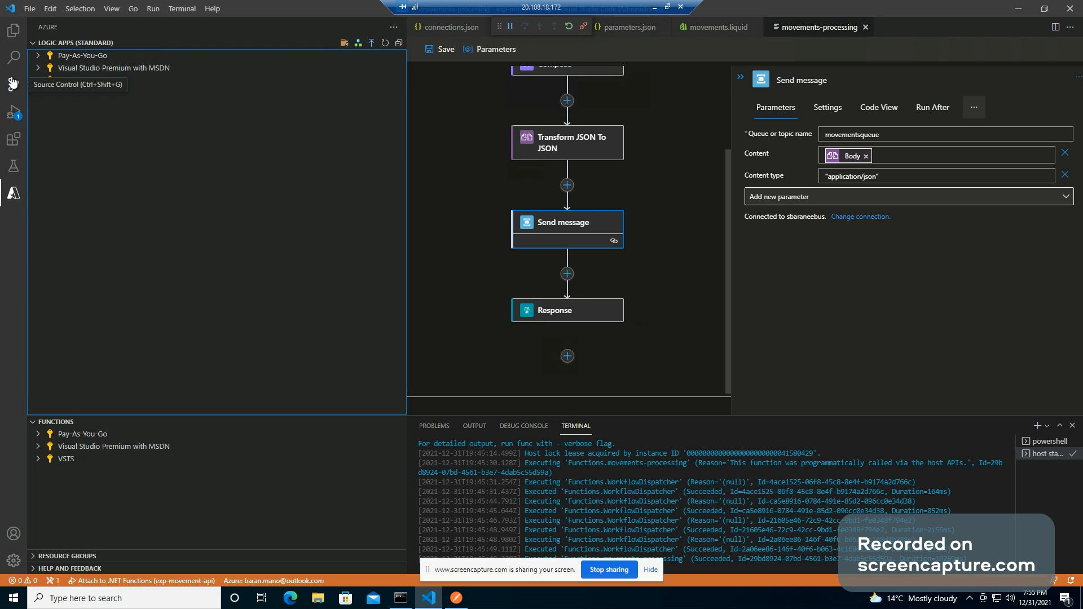
left_click(371, 45)
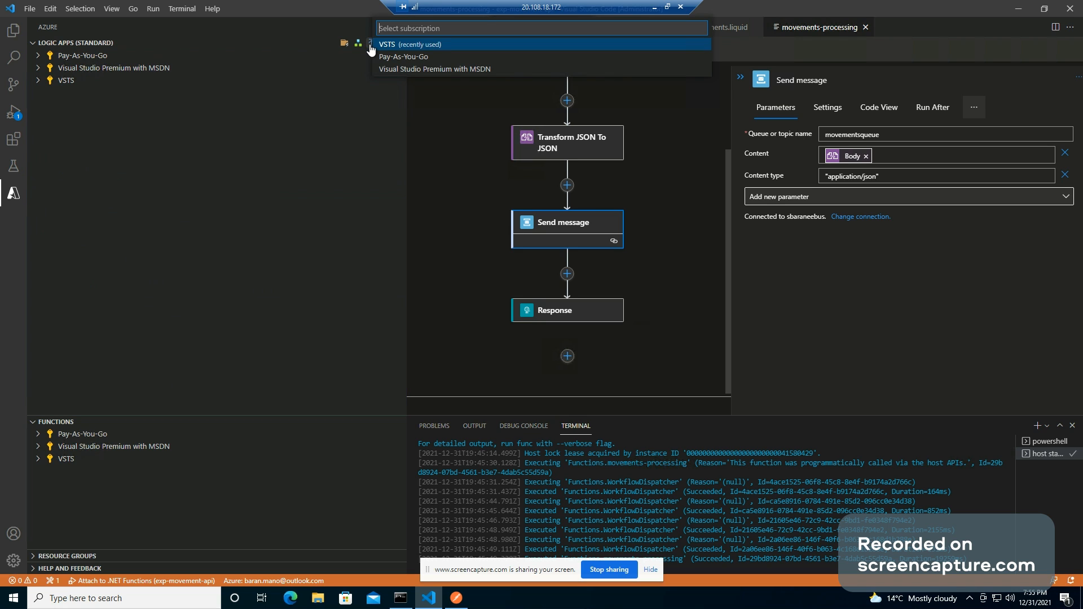
left_click(392, 45)
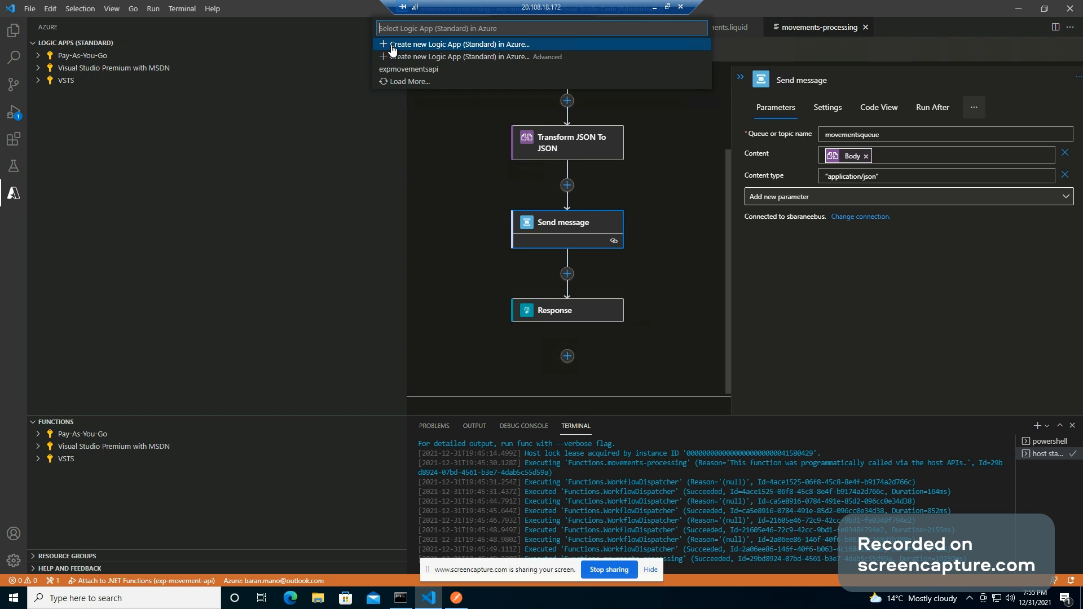
left_click(457, 45)
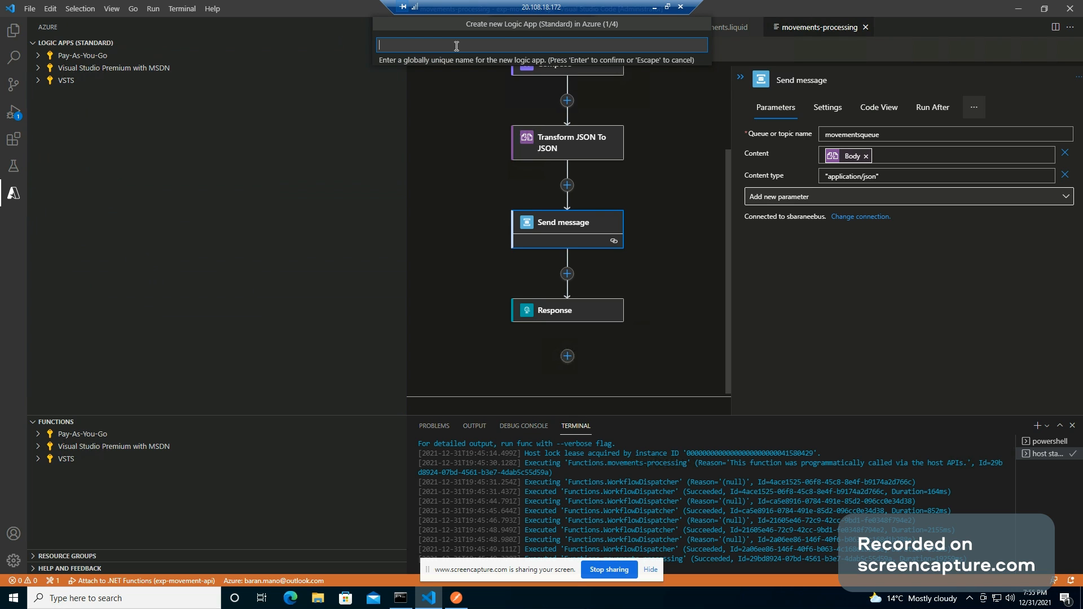
type("e")
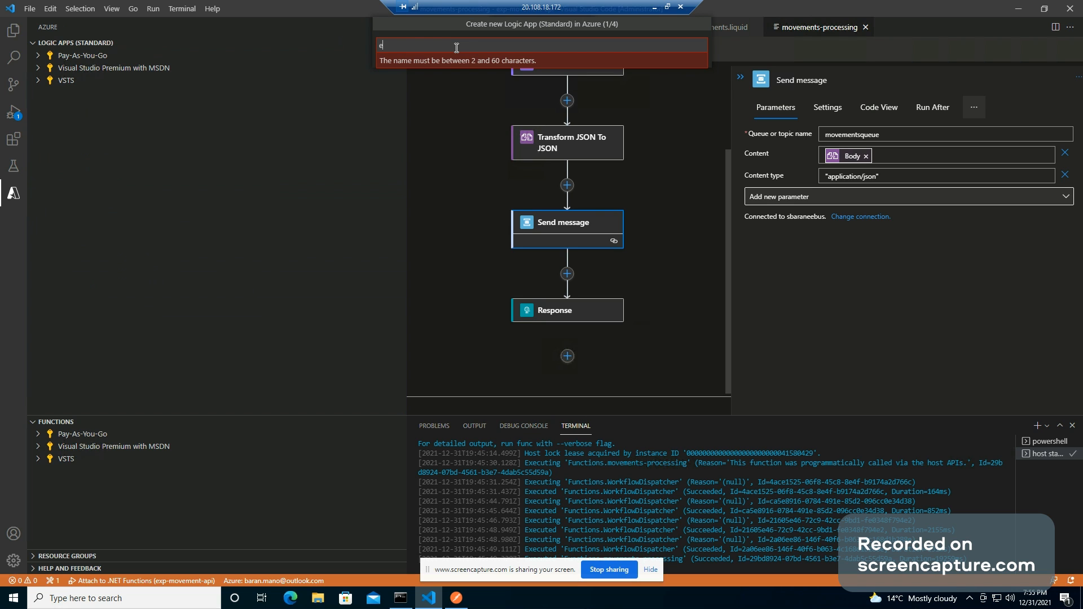
type("xpmovemtns")
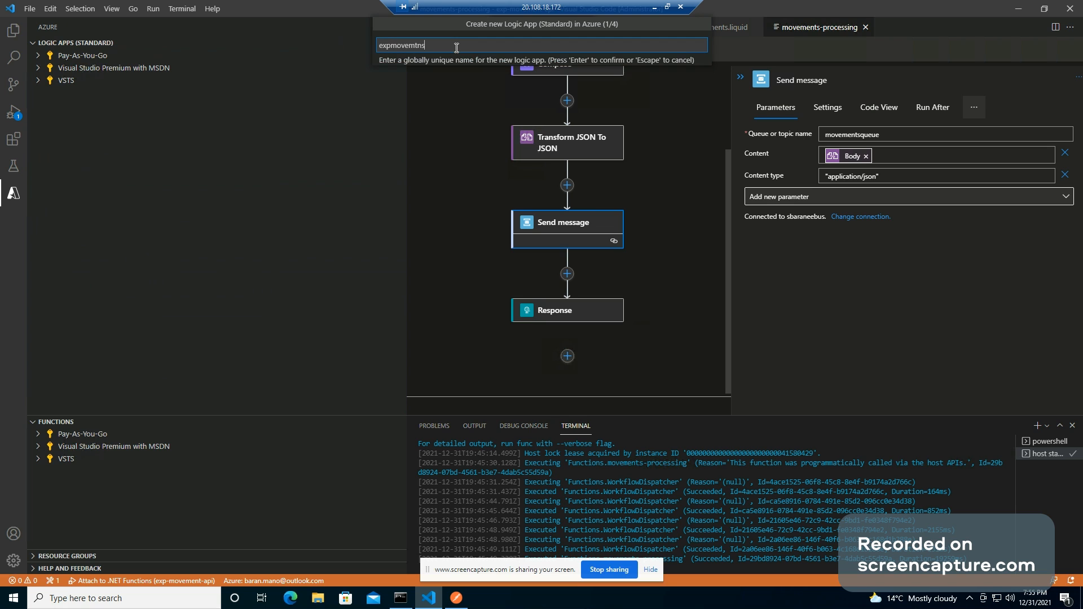
type("api1")
key("Return")
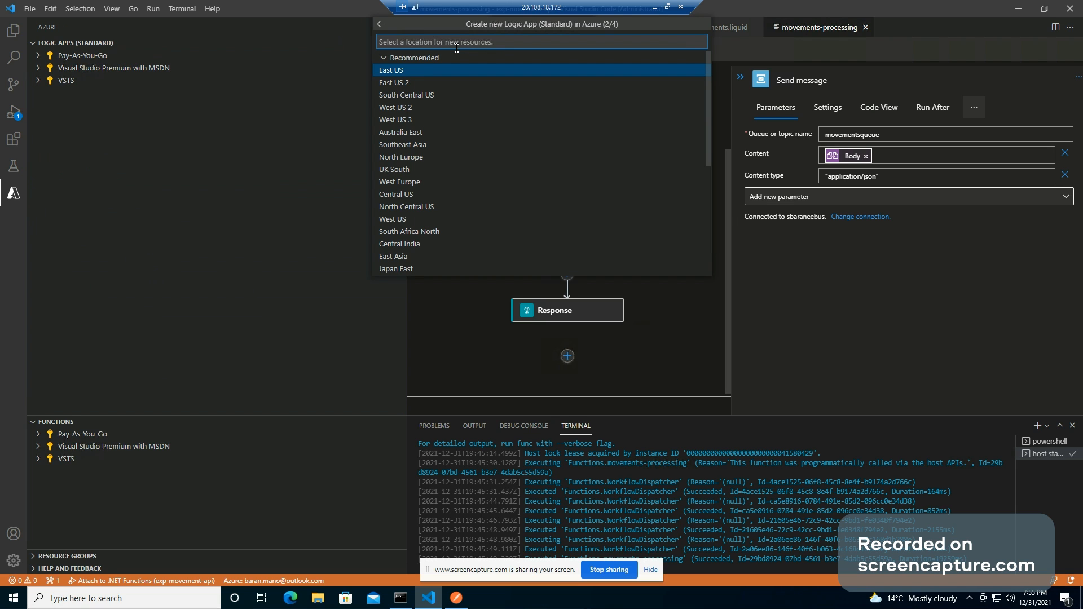
Step: Choose East US, Workflow Standard, plan exp-movements-api and resource group appservice, then deploy
left_click(418, 70)
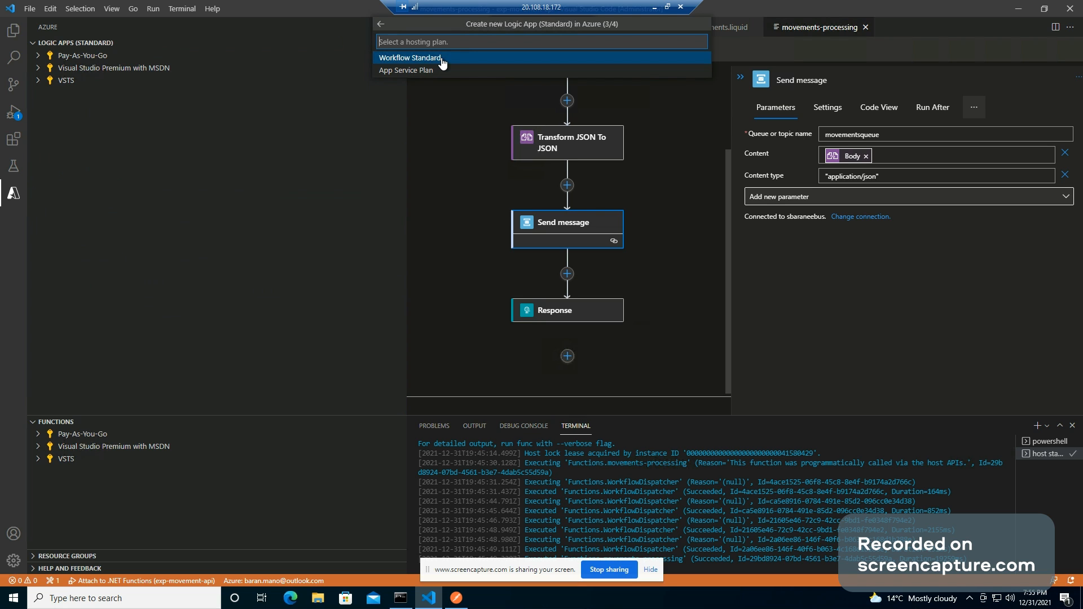
left_click(443, 61)
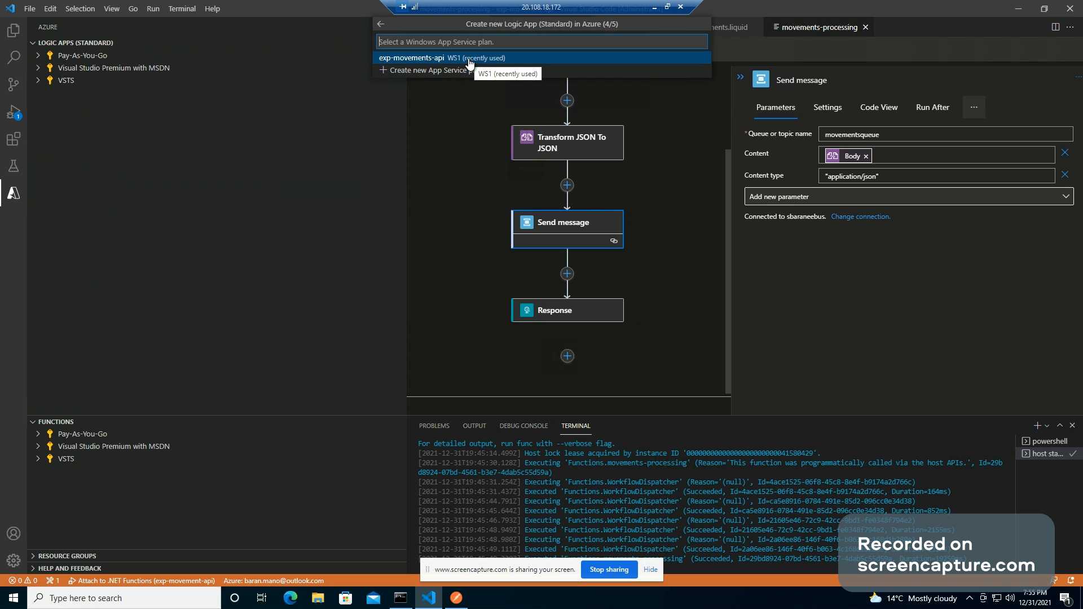
left_click(468, 58)
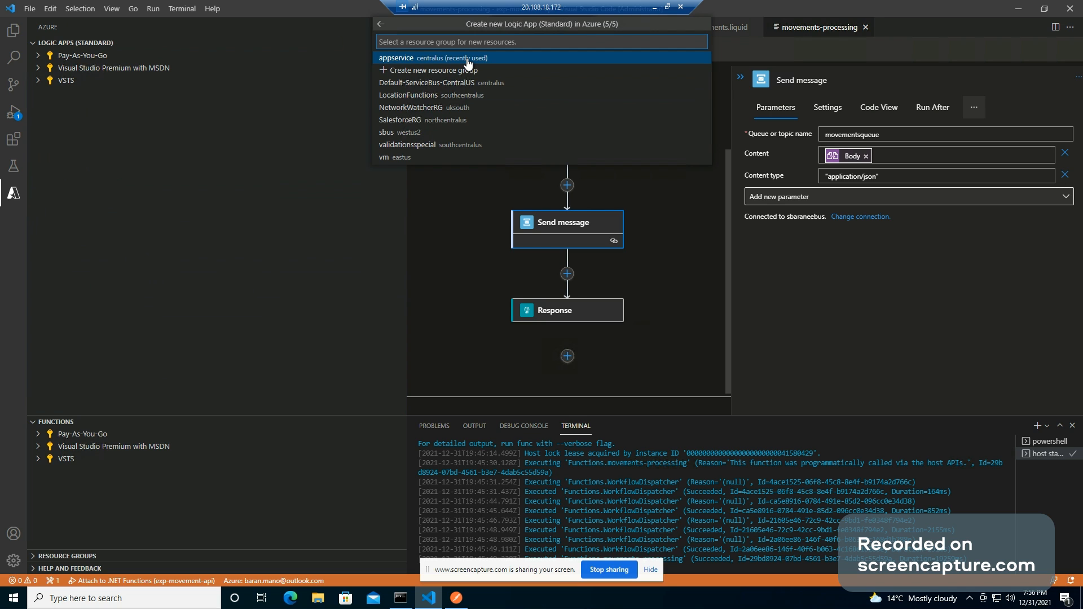
left_click(468, 60)
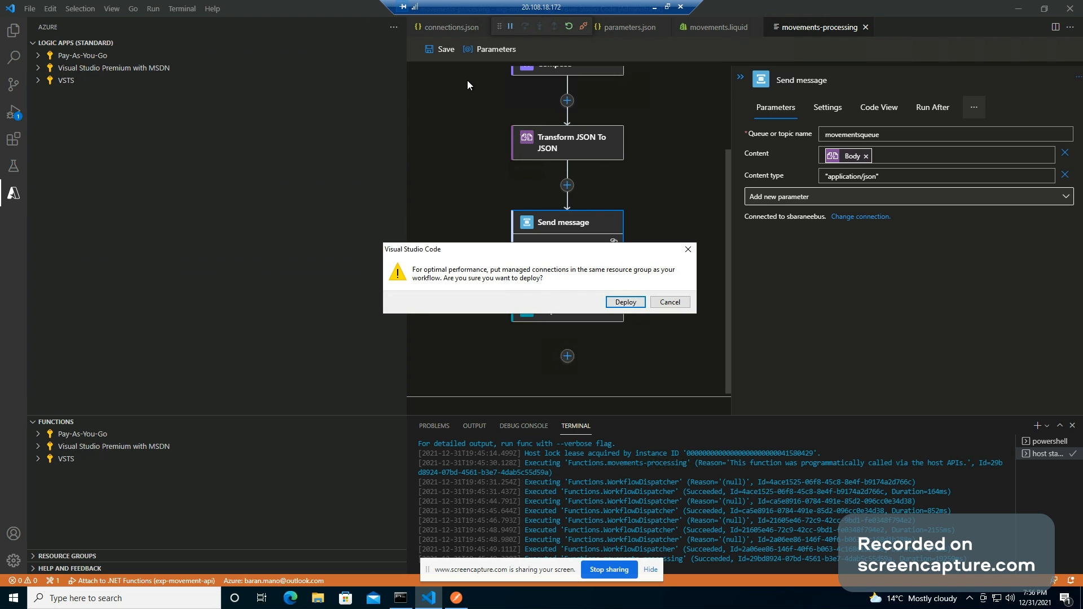
left_click(626, 302)
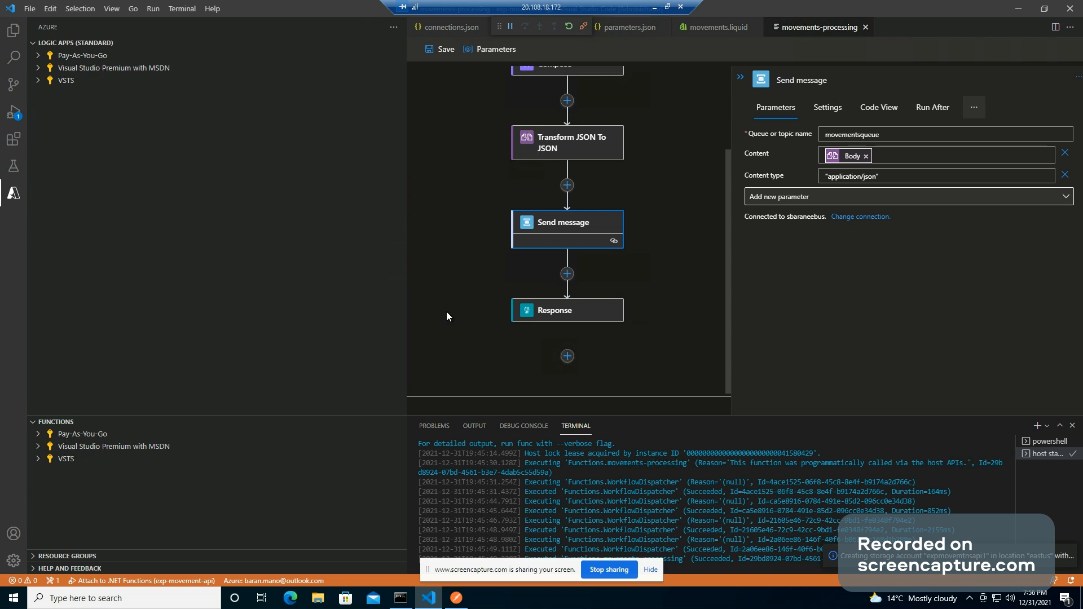
left_click(655, 7)
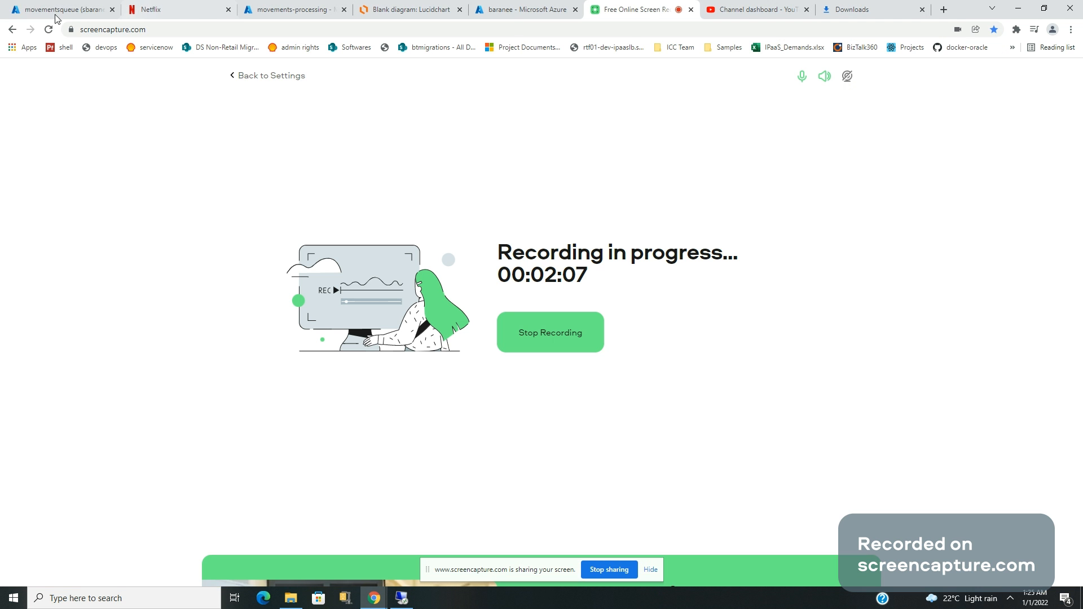
left_click(46, 10)
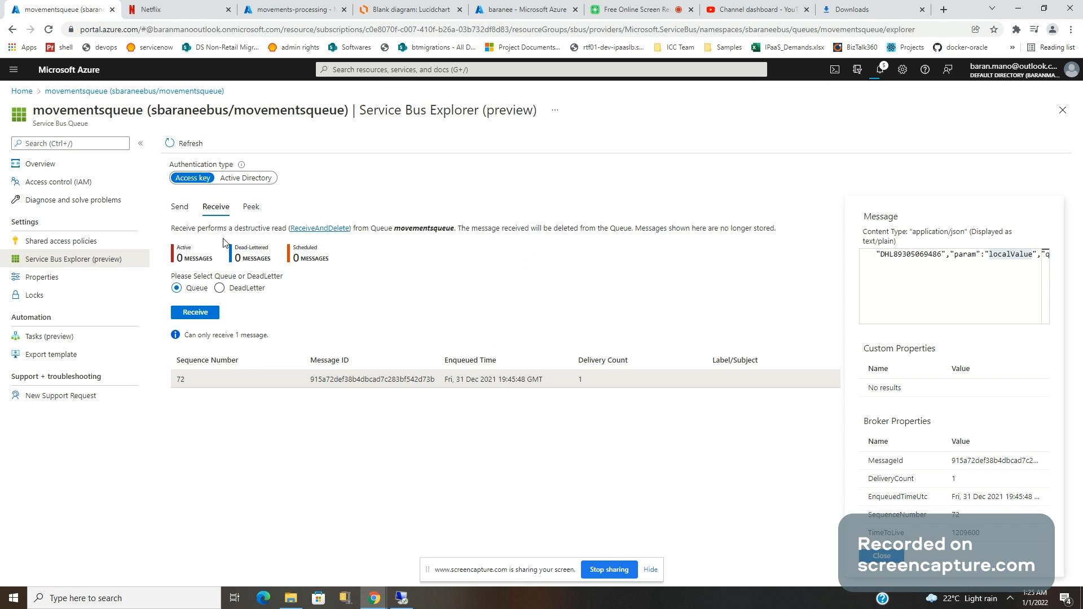
left_click(284, 10)
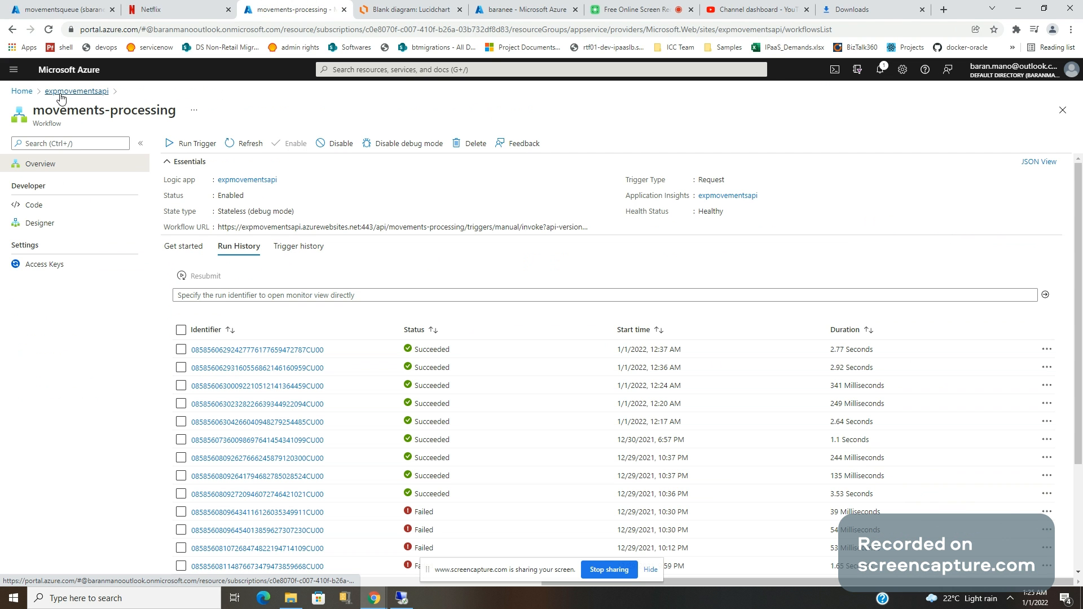
left_click(94, 96)
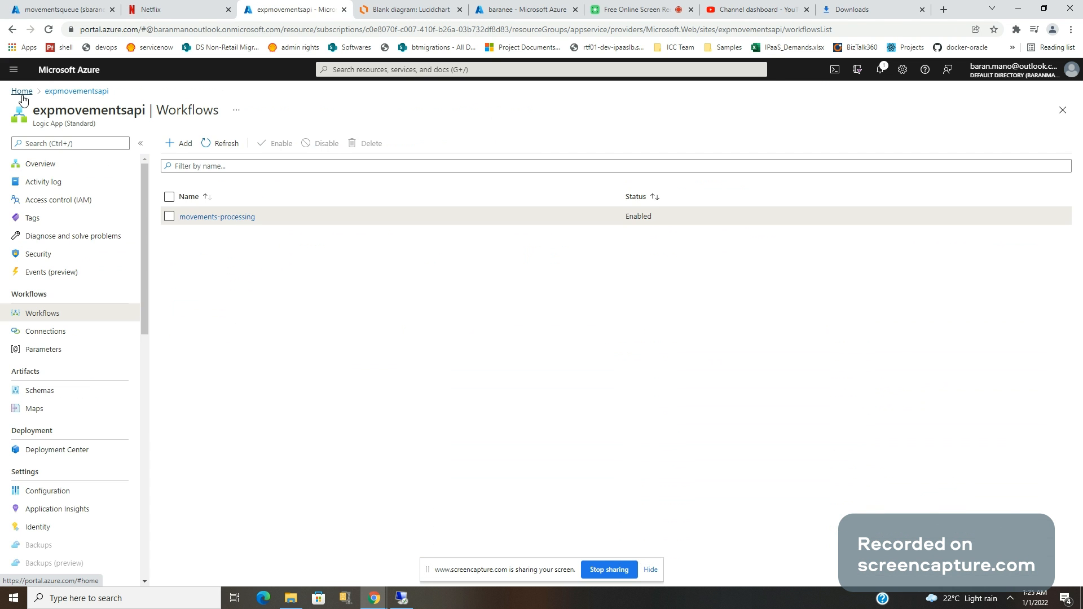
left_click(22, 92)
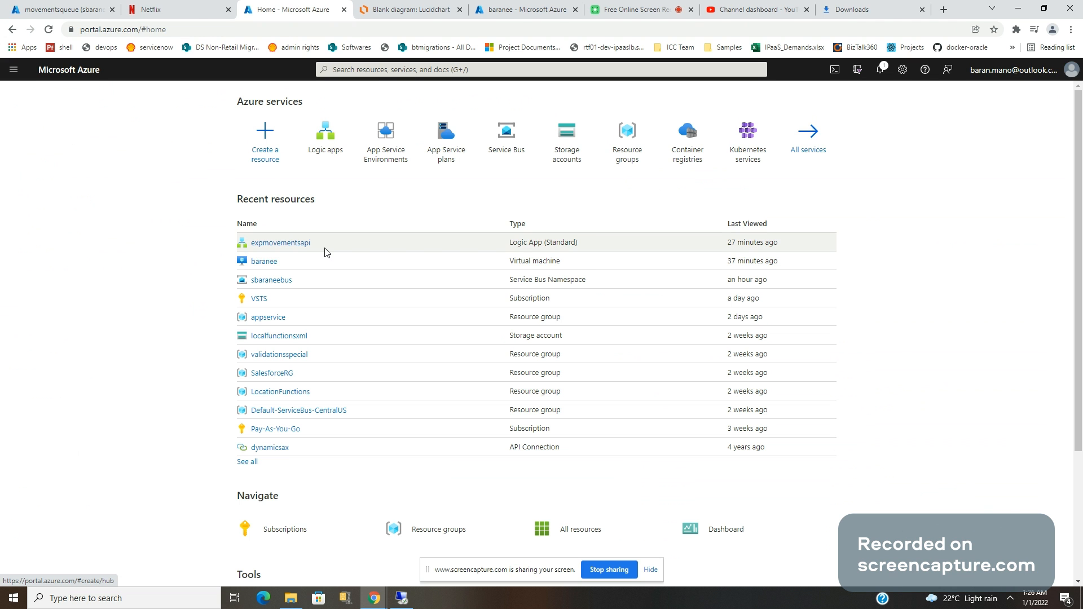
left_click(406, 600)
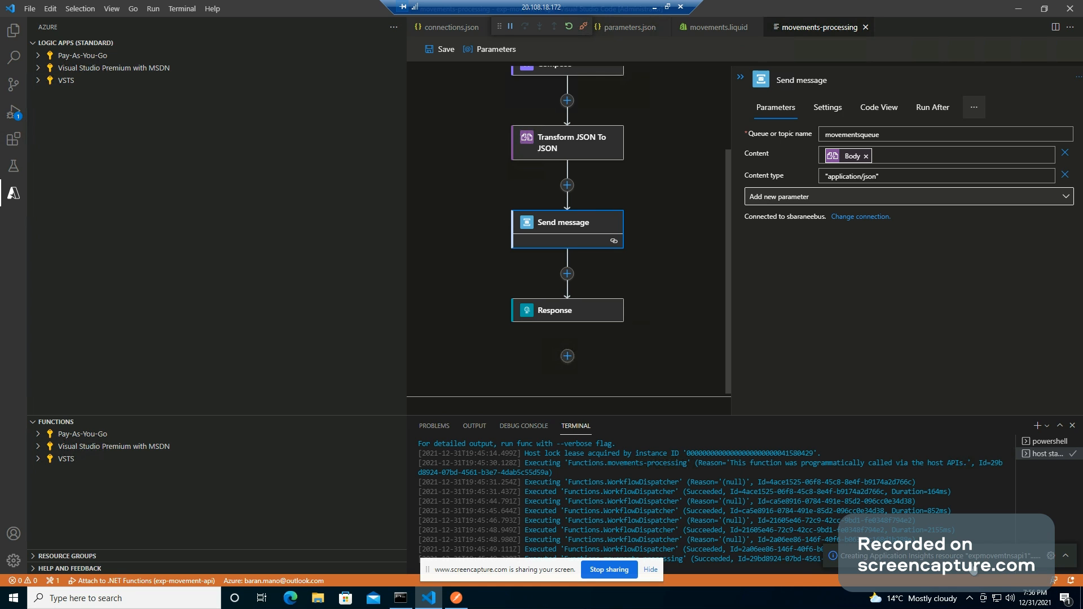
Step: Switch from VS Code to the Azure portal Home page in Chrome
key("alt+Tab")
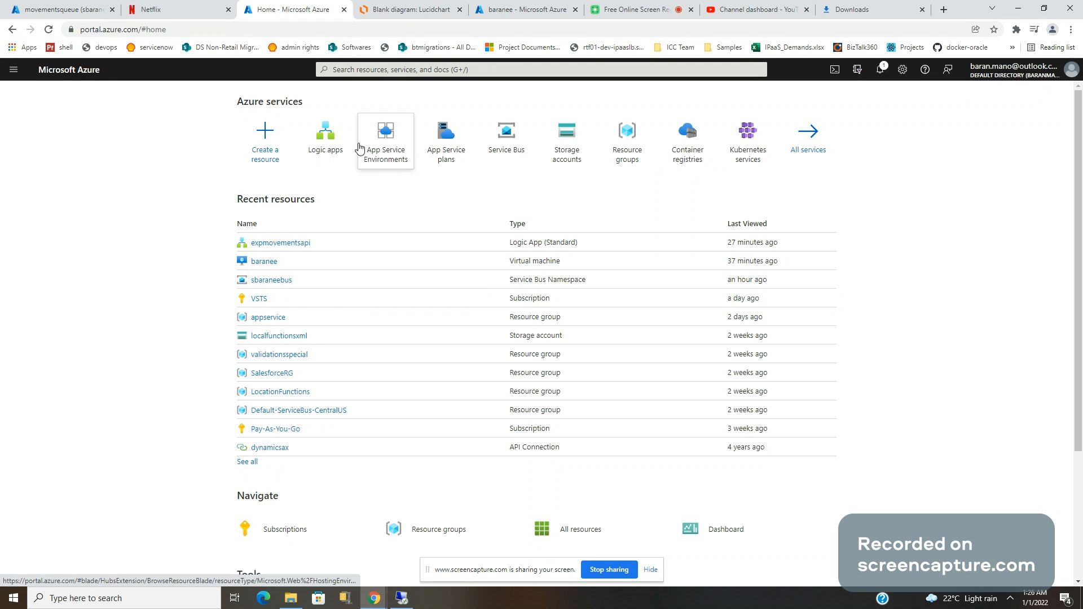
Step: Open the azure-webjobs-secrets container in the expmovementsapi storage account
left_click(573, 151)
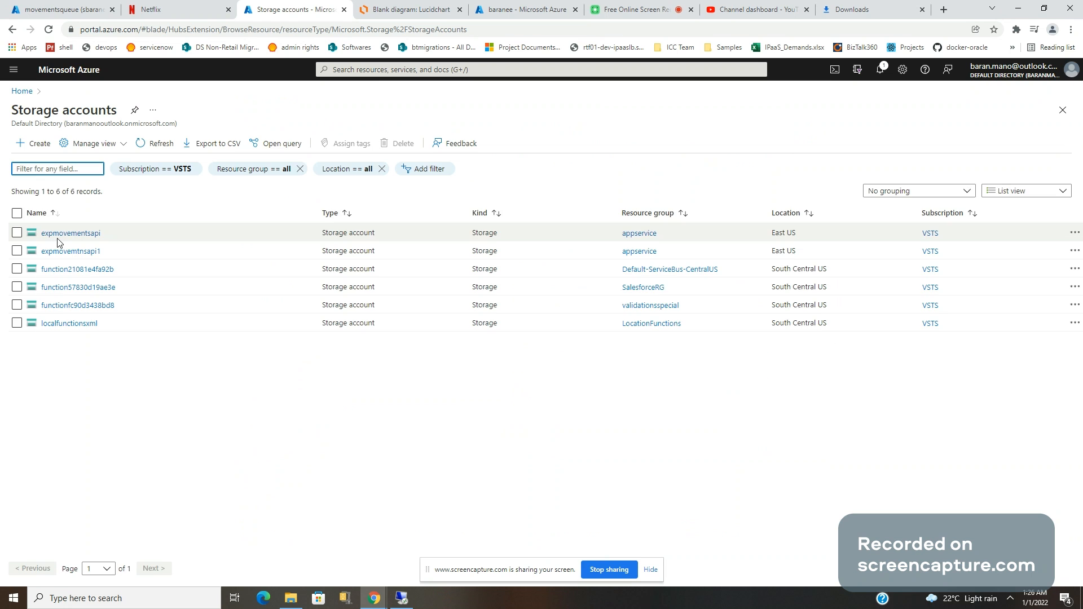
left_click(69, 236)
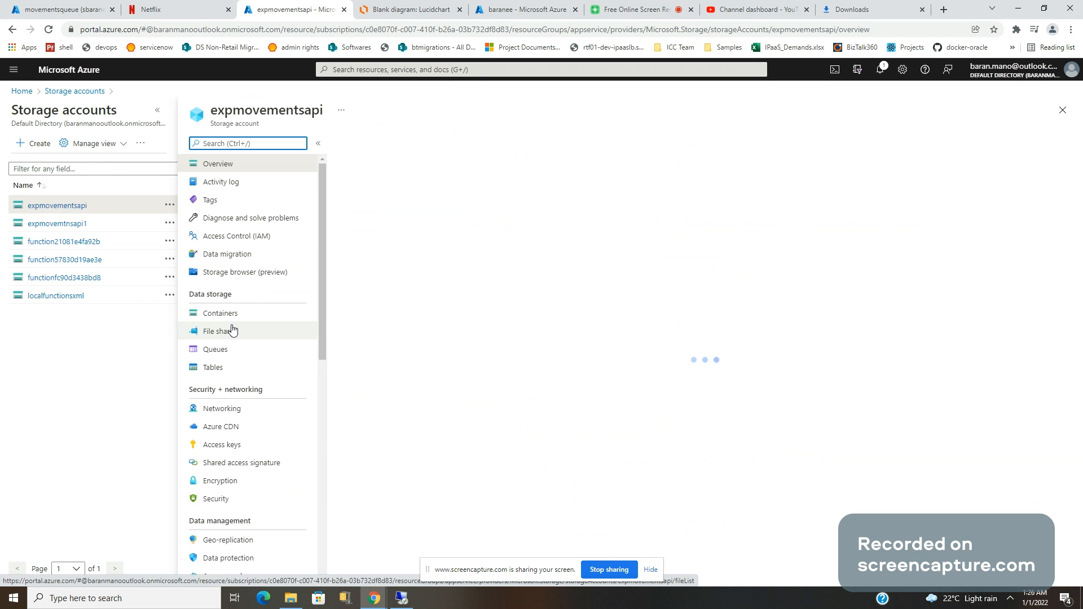
left_click(242, 316)
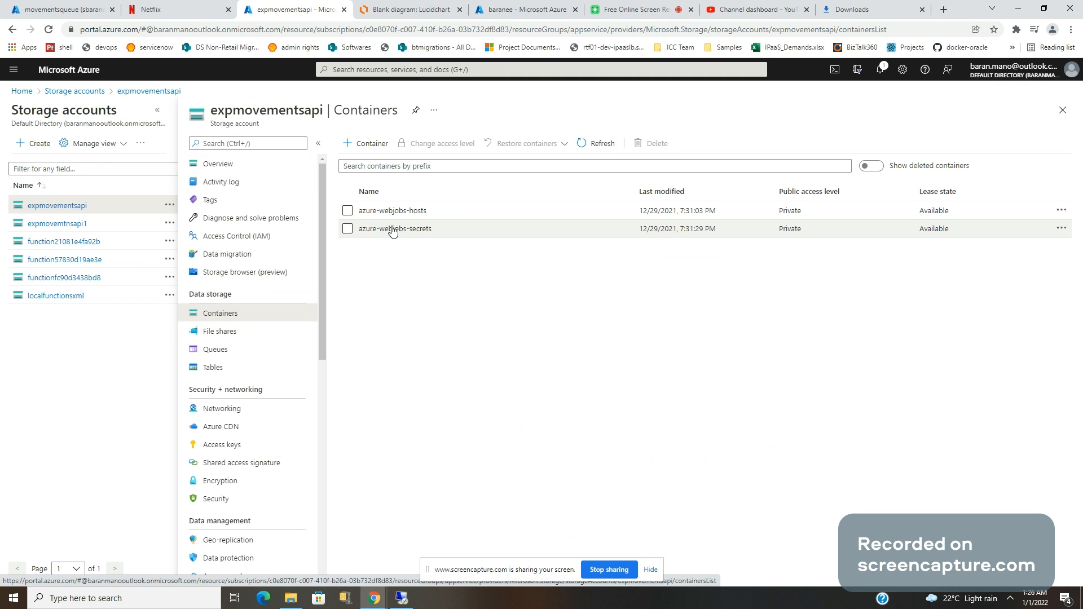
left_click(393, 229)
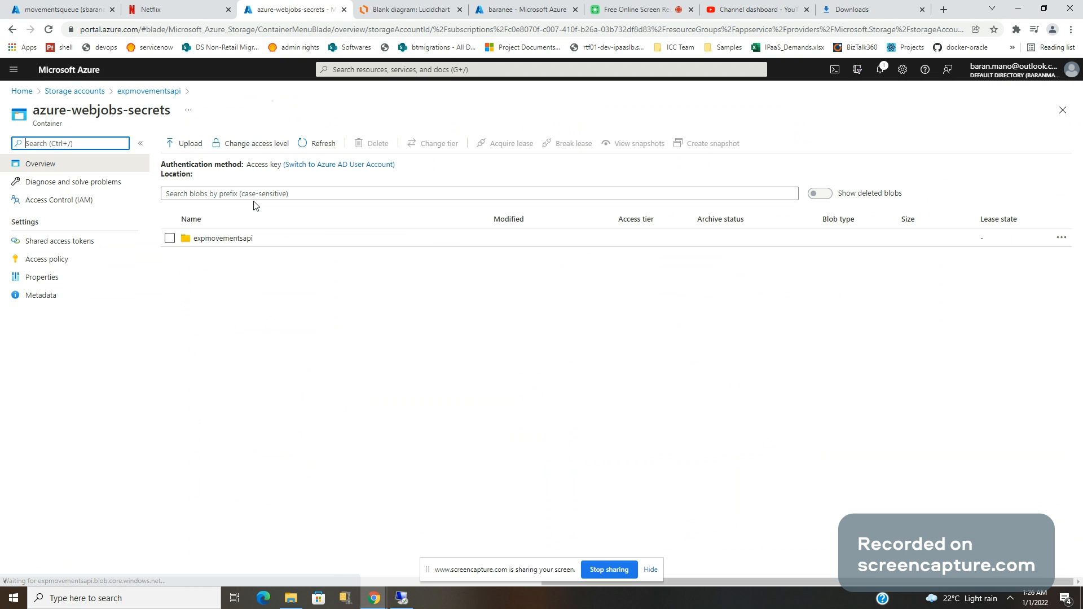
Step: Open host.json in the expmovementsapi folder and download it
left_click(234, 239)
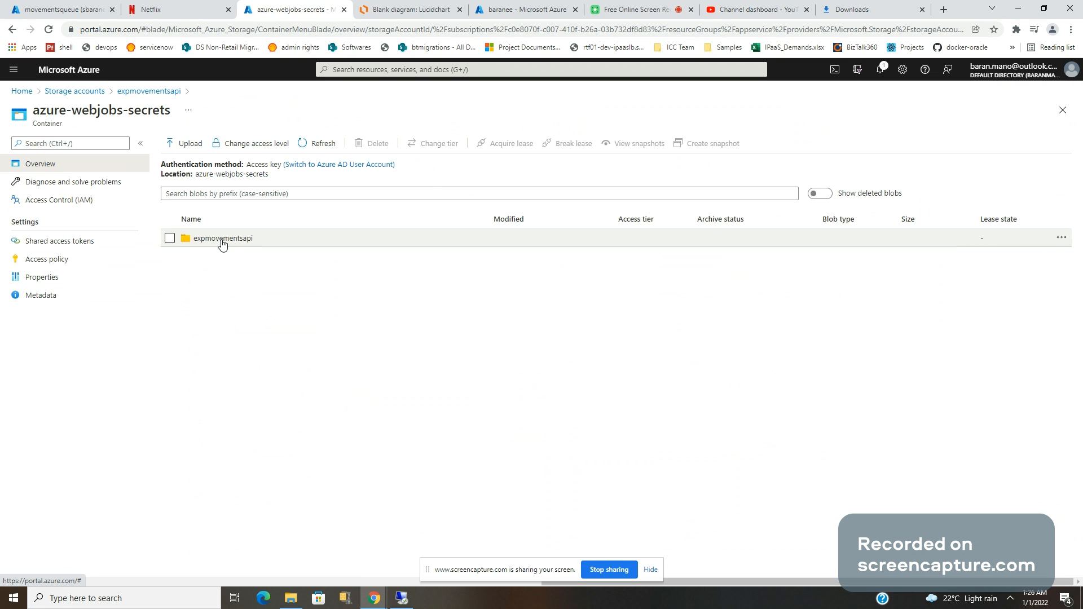
left_click(222, 239)
left_click(221, 251)
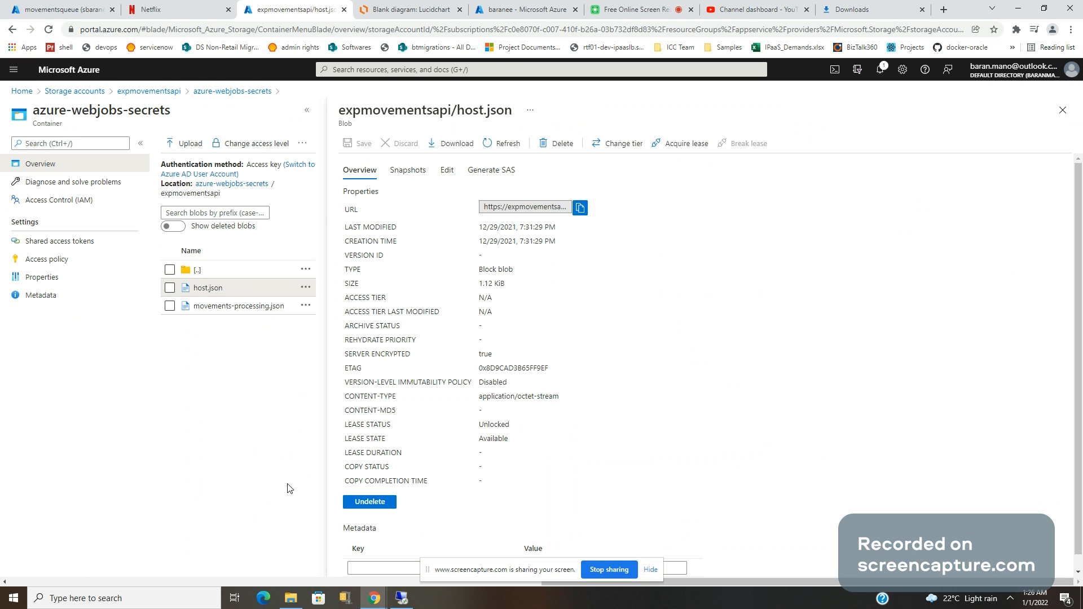
left_click(458, 146)
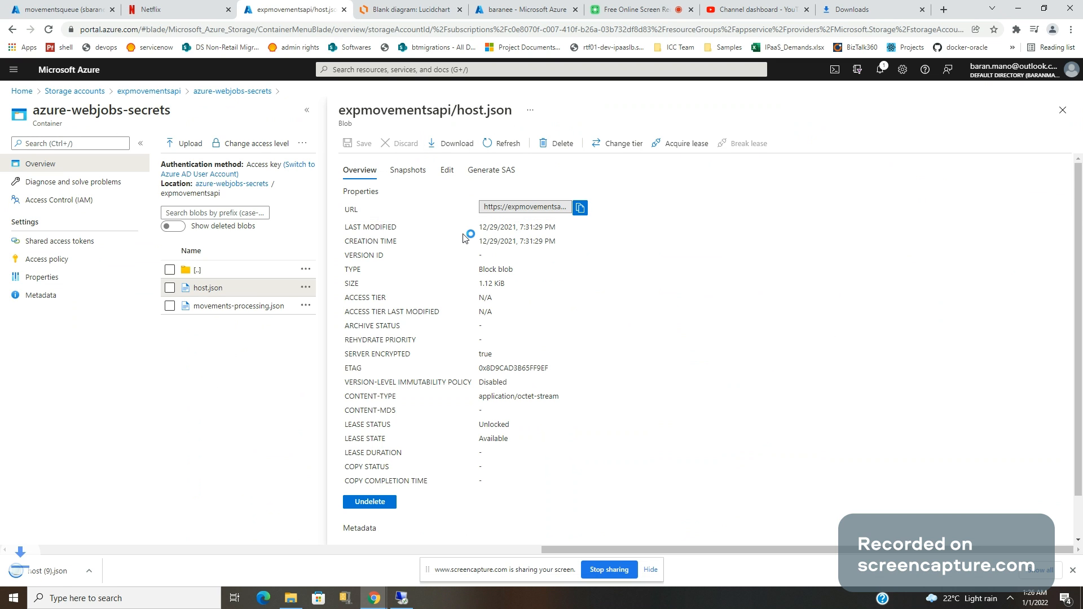
left_click(69, 570)
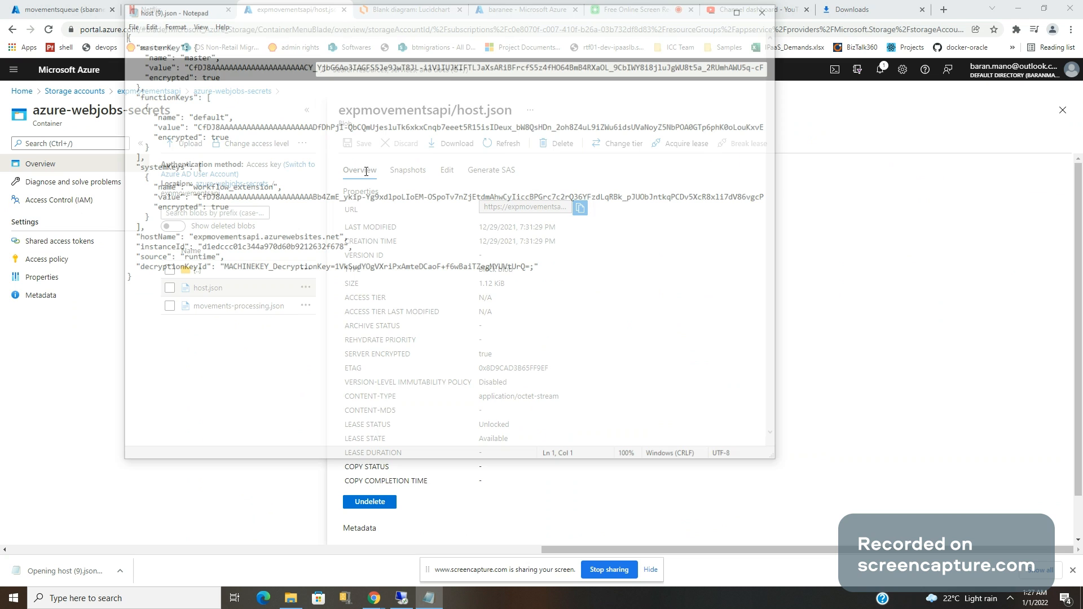
left_click(186, 66)
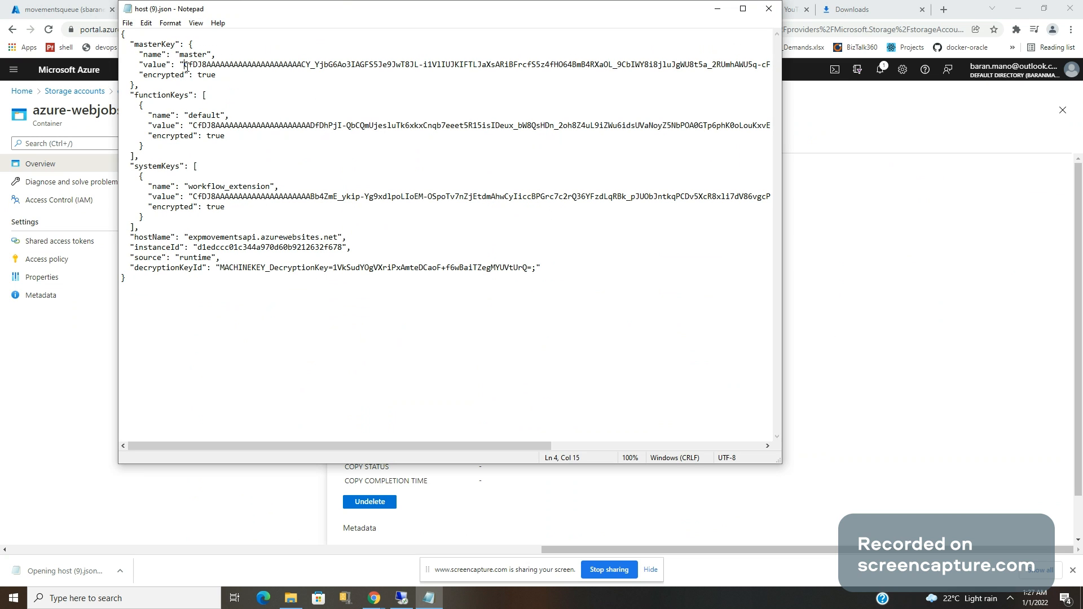
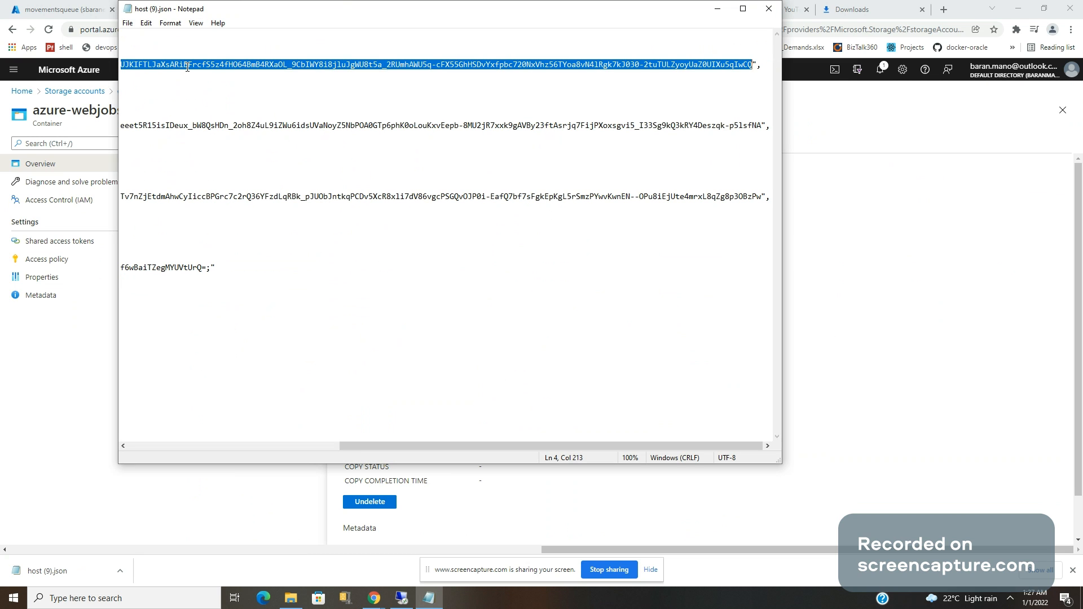
Step: Close the downloaded host (9).json file in Notepad
key("alt+F4")
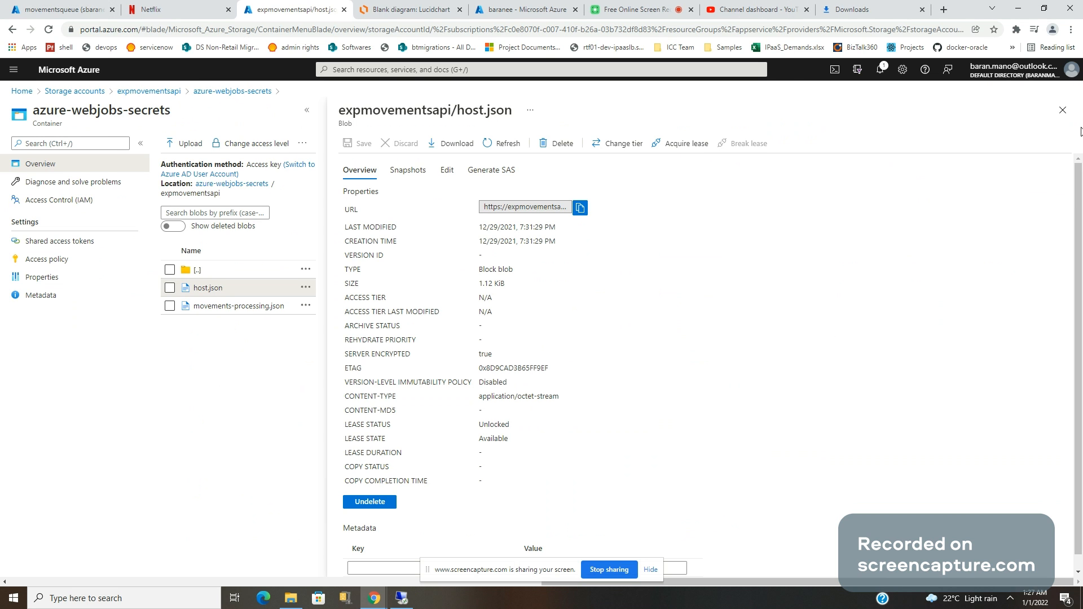
Step: Leave the host.json blob and open expmovemtnsapi1 from the Logic apps list
left_click(1063, 111)
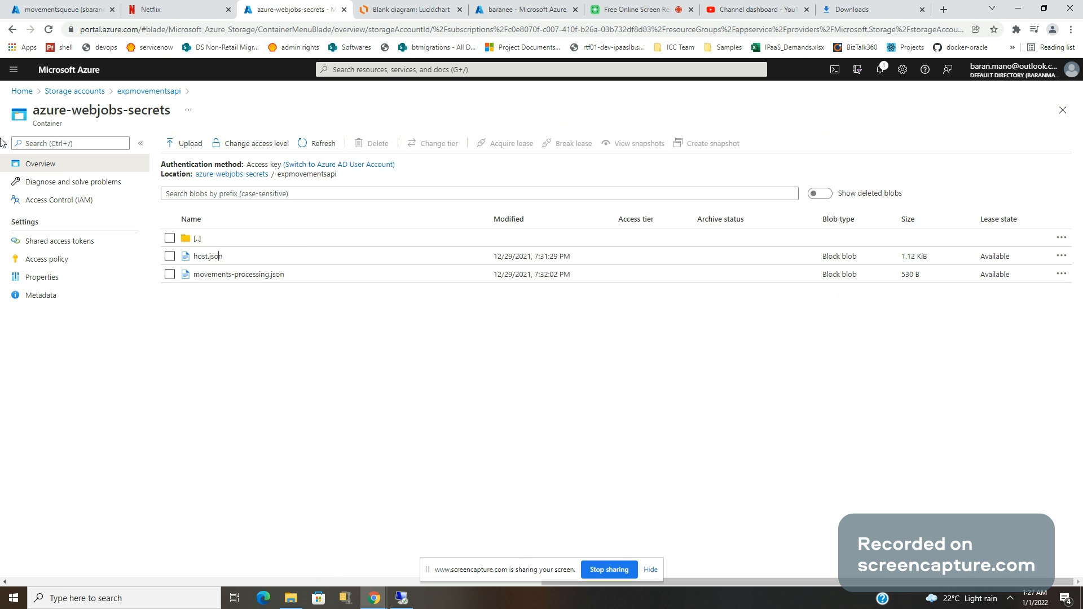
left_click(148, 91)
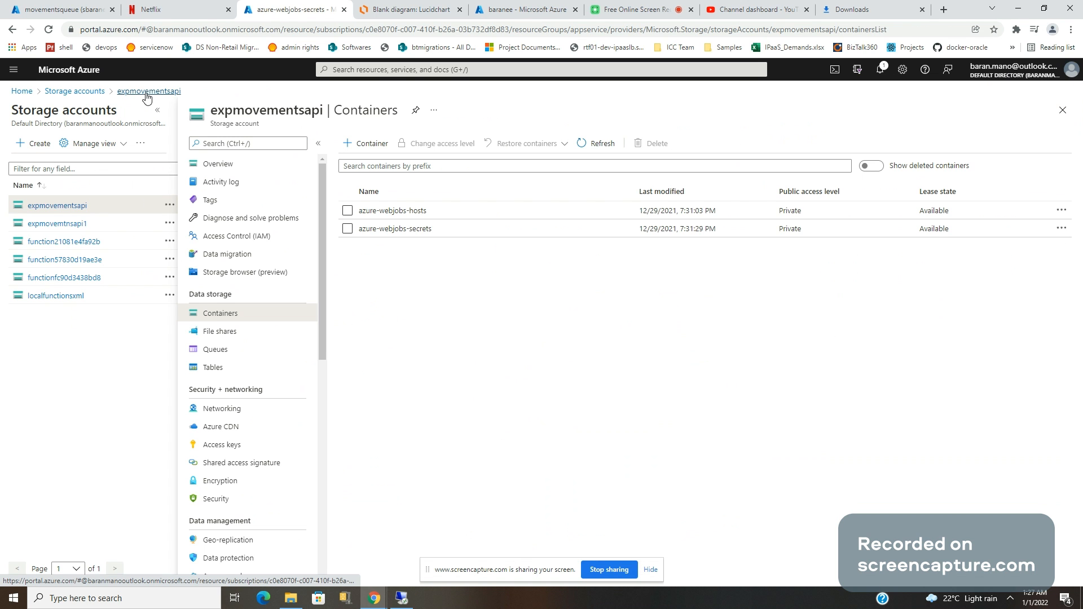
left_click(21, 91)
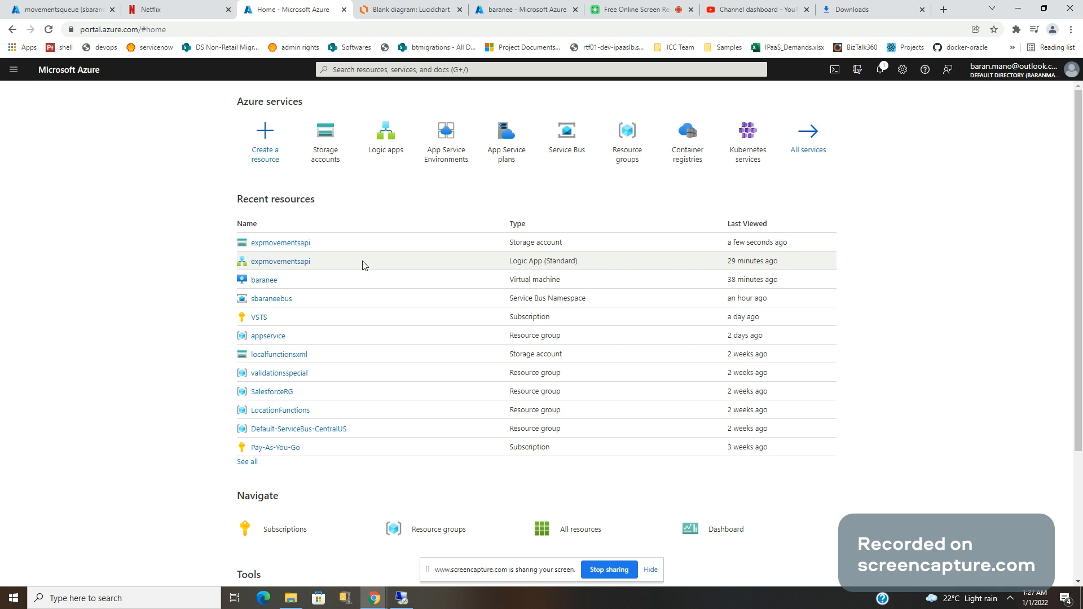
left_click(386, 149)
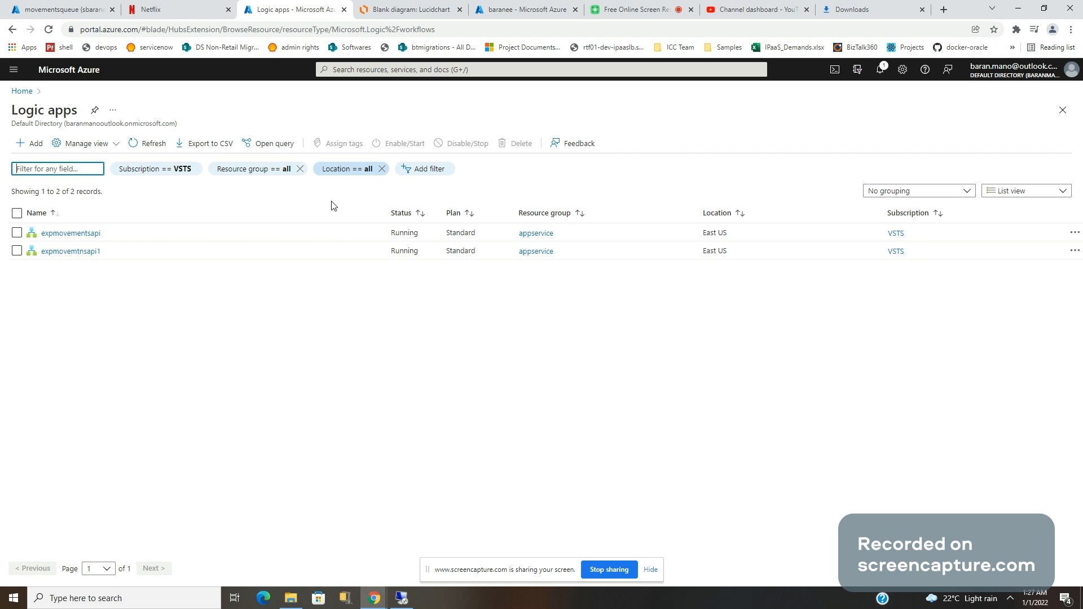
left_click(87, 250)
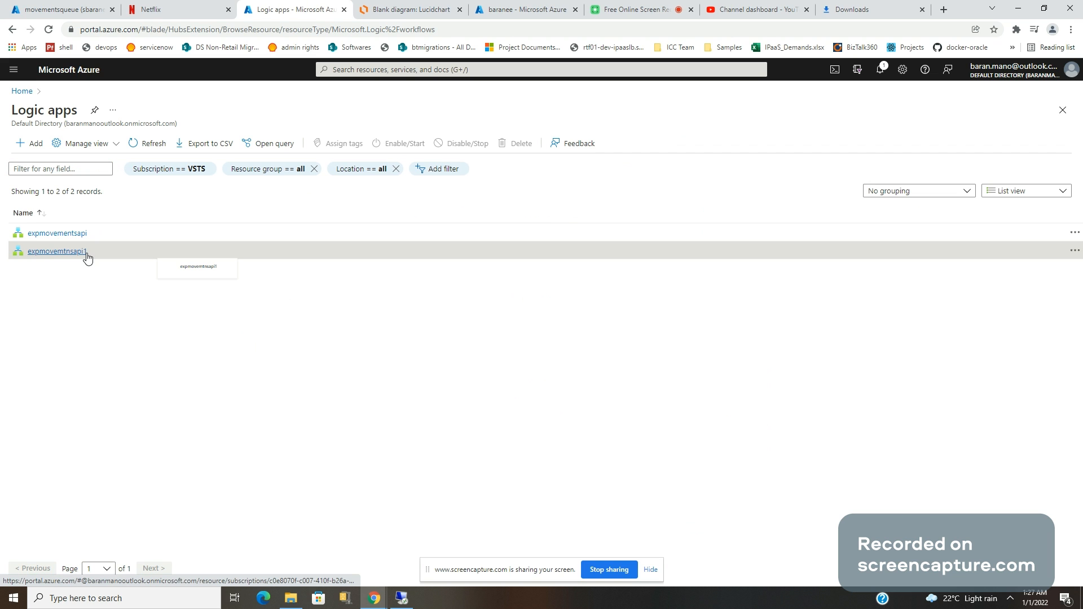
left_click(57, 251)
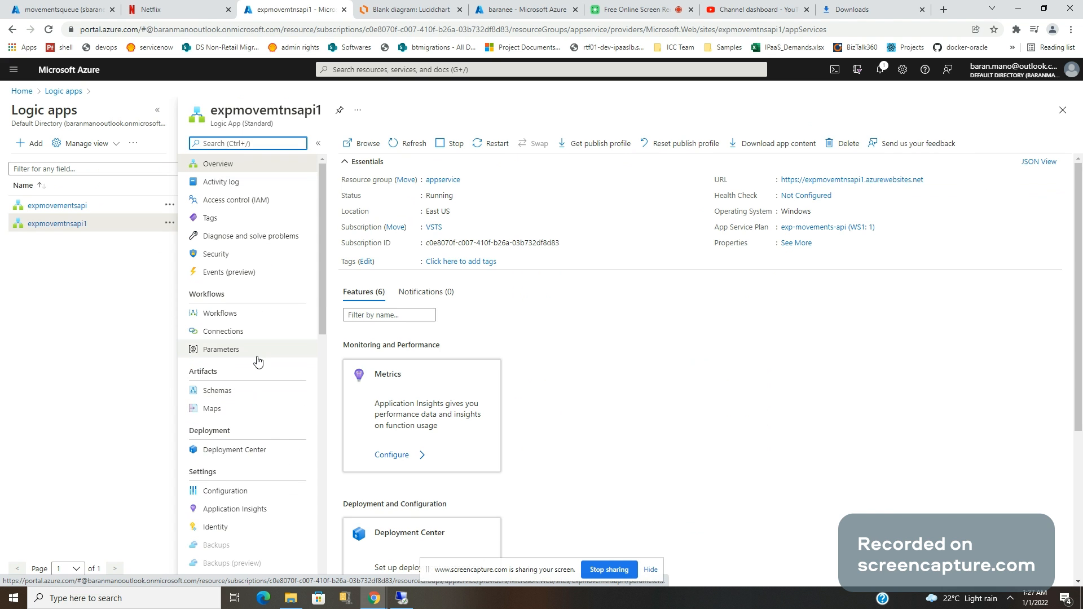
Step: Change myownParam from localValue to 'azure storage value' in Parameters and save it
left_click(248, 350)
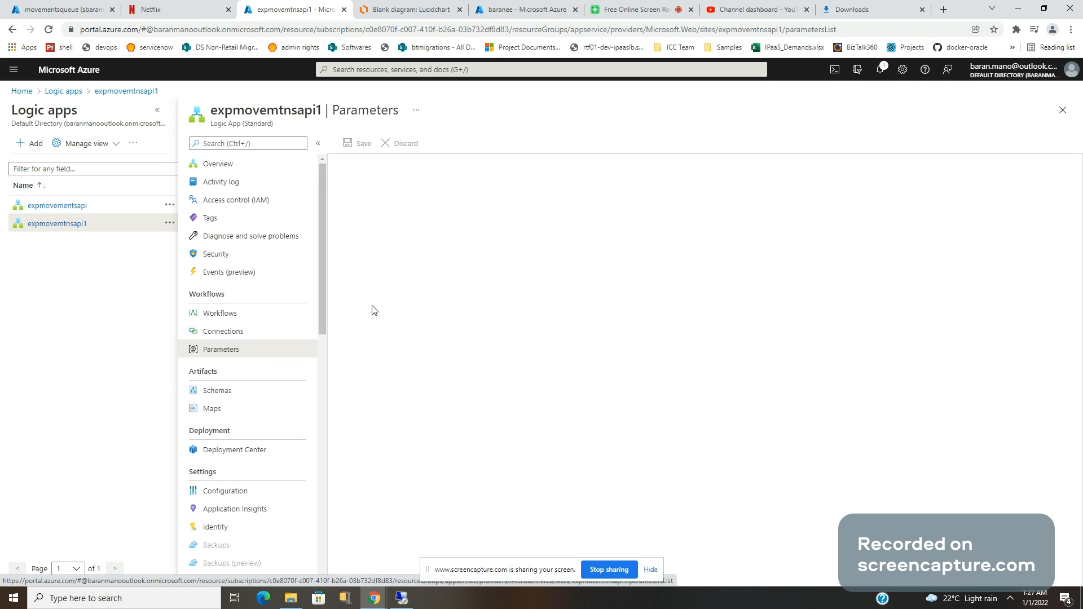
double_click(465, 192)
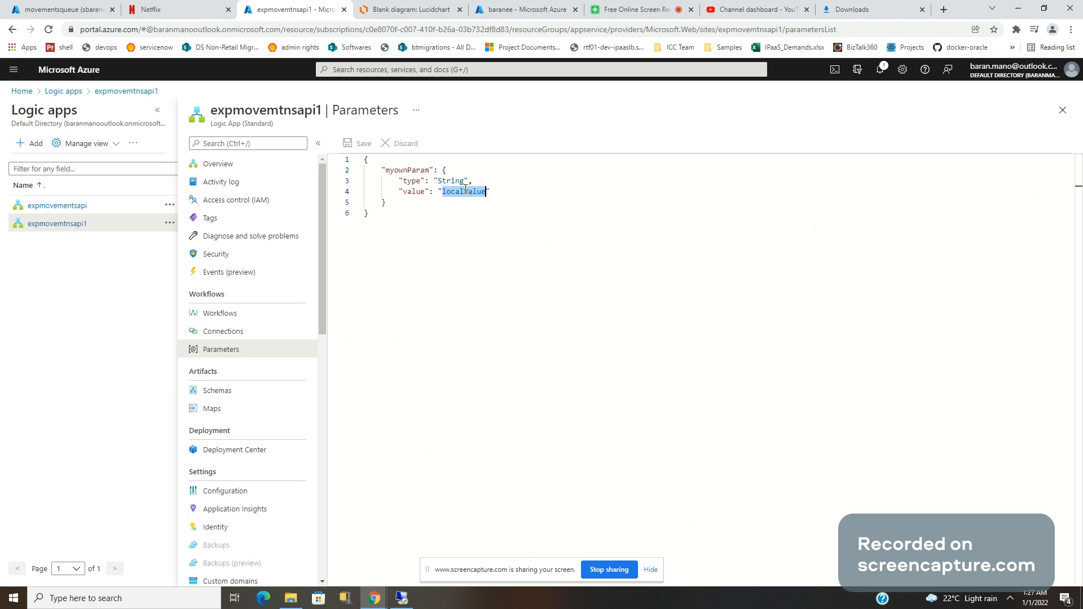
type("azure")
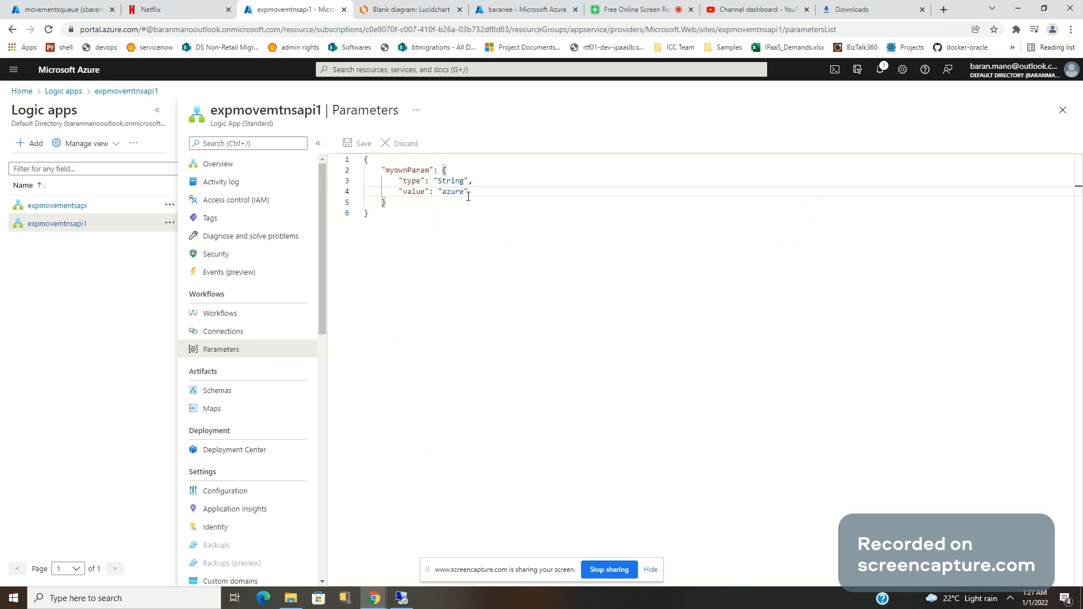
type(" storage value")
left_click(359, 144)
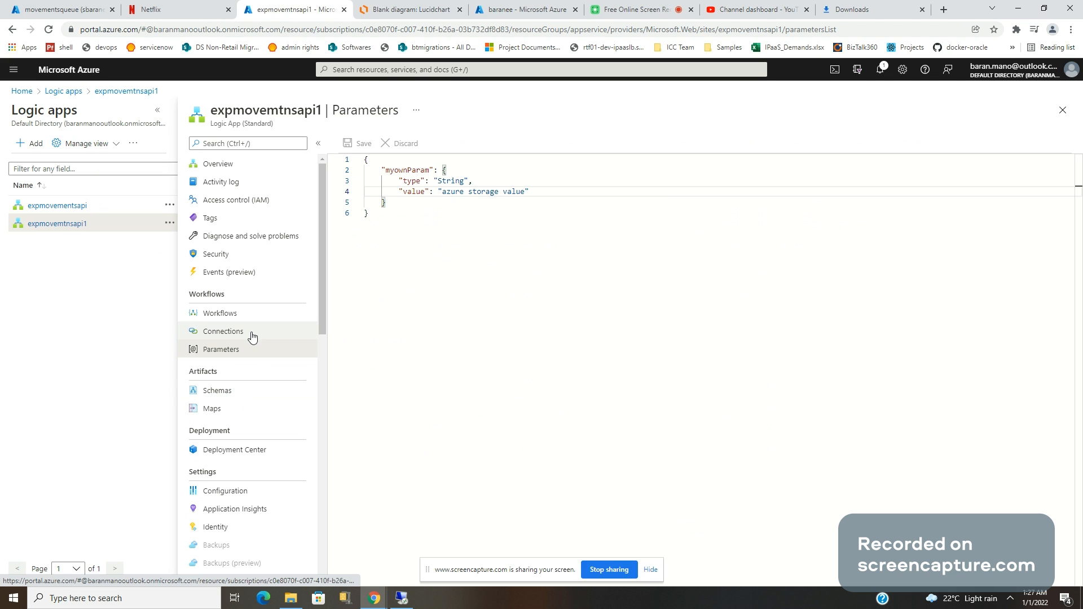
left_click(245, 171)
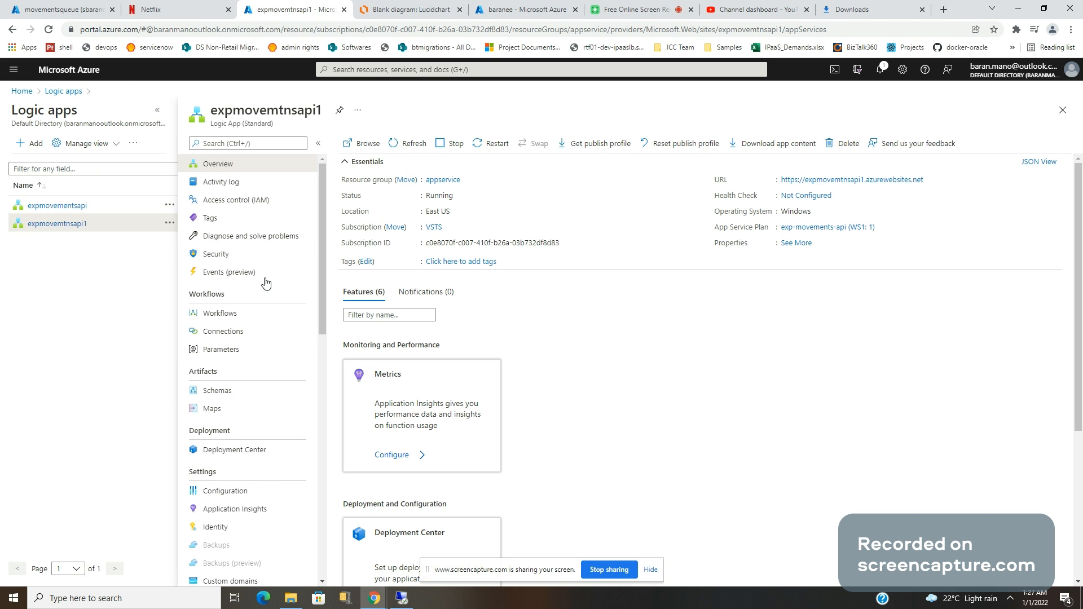
Step: Open expmovemtnsapi1's movements-processing workflow, which has no runs yet, and copy its Workflow URL
left_click(242, 318)
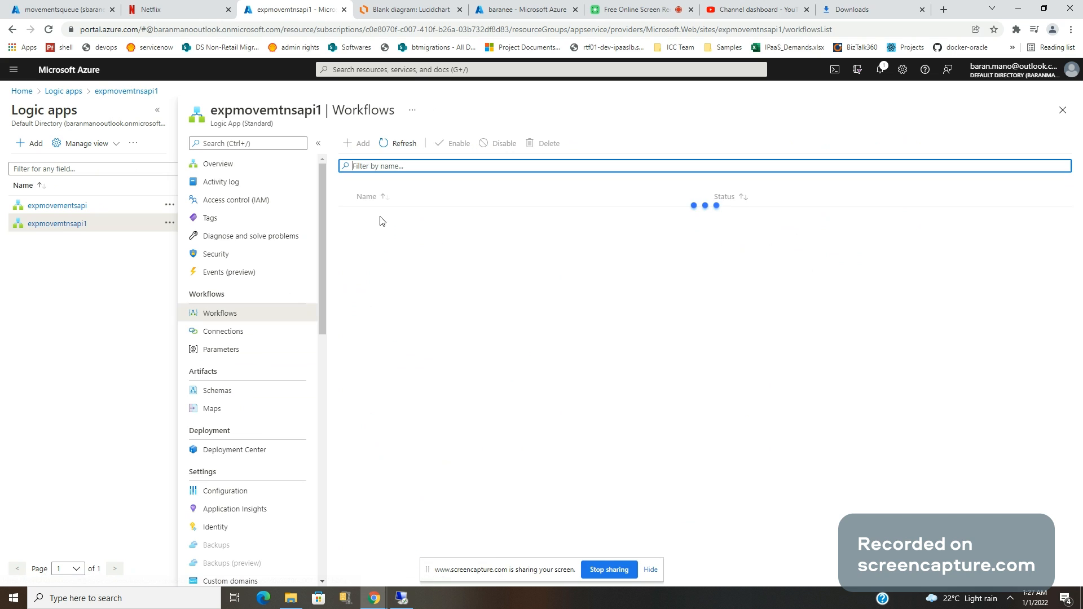
left_click(395, 149)
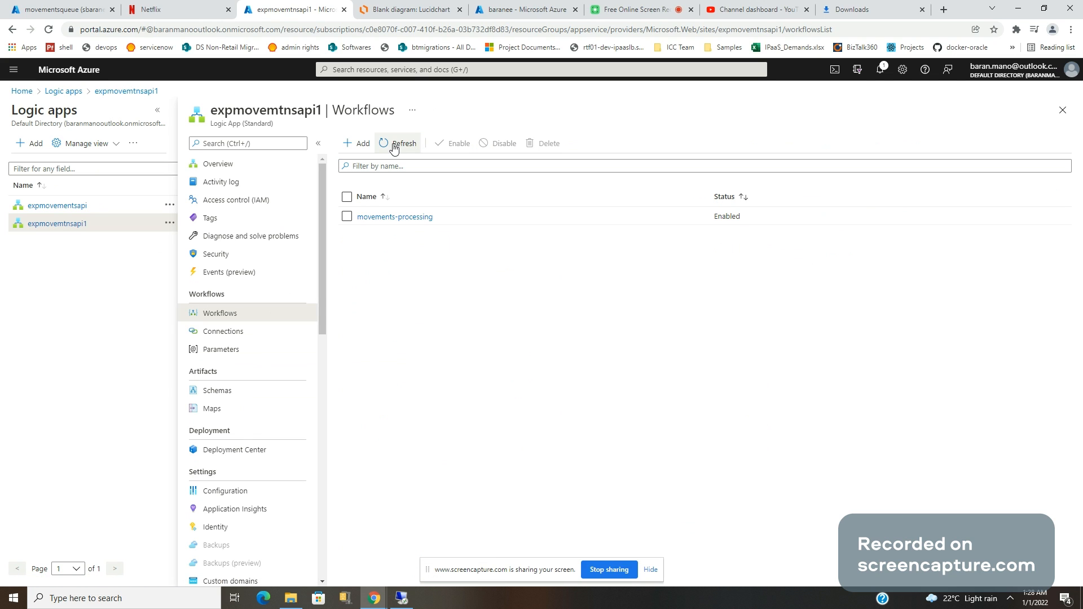
left_click(394, 146)
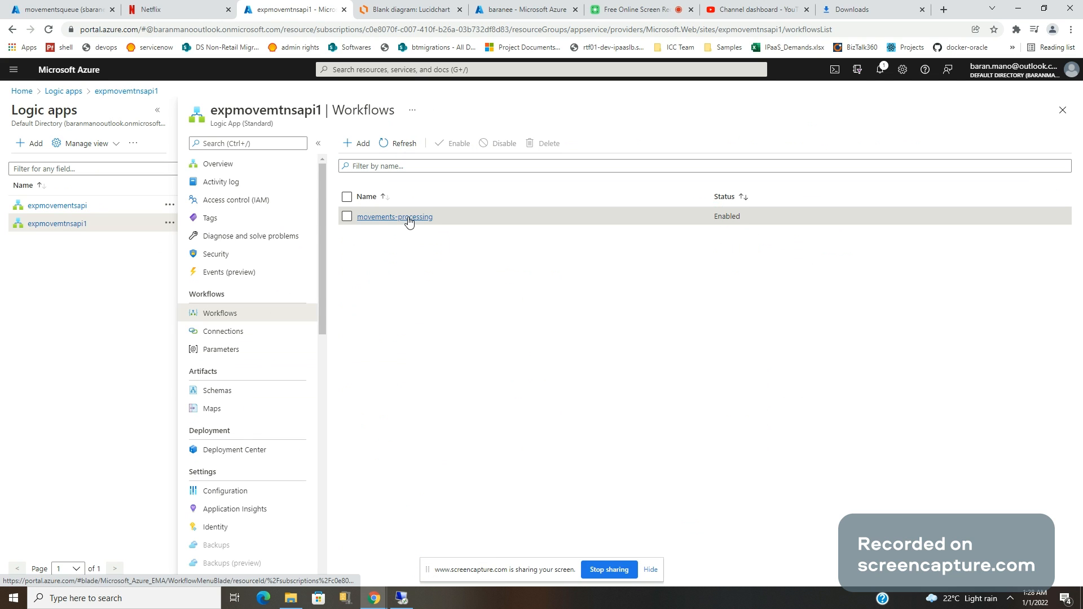
left_click(409, 219)
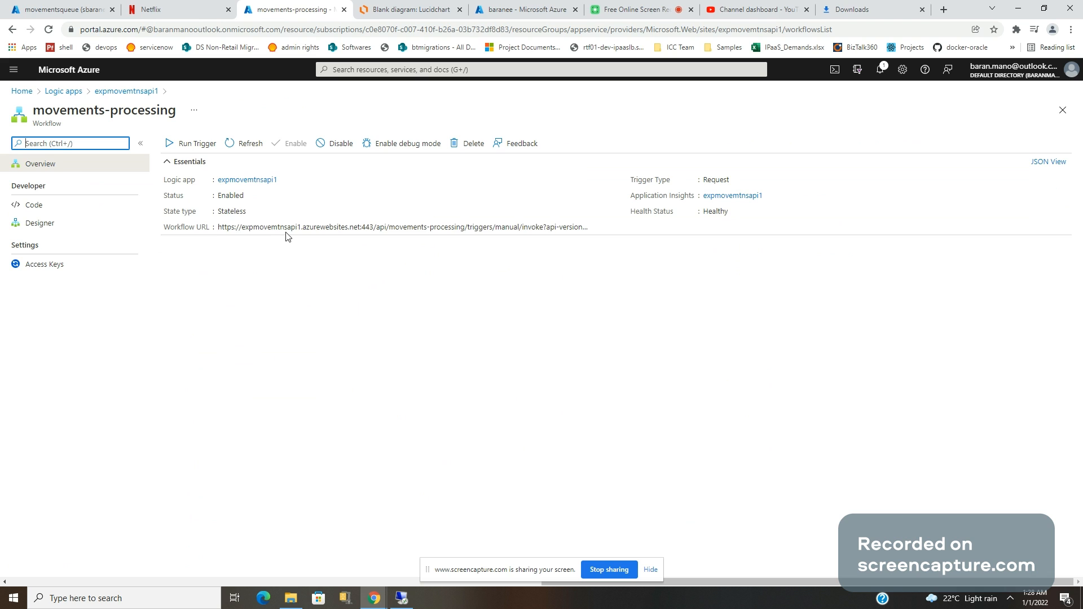
left_click(596, 227)
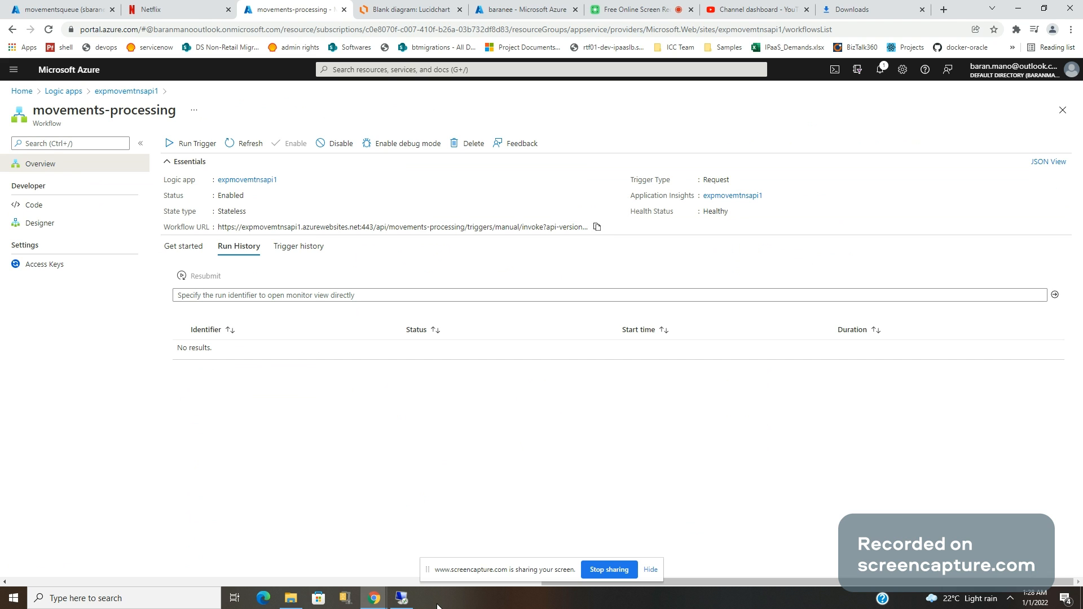
left_click(371, 600)
Step: Replace the localhost URL in Postman's POST request with the copied expmovemtnsapi1 workflow URL
left_click(404, 602)
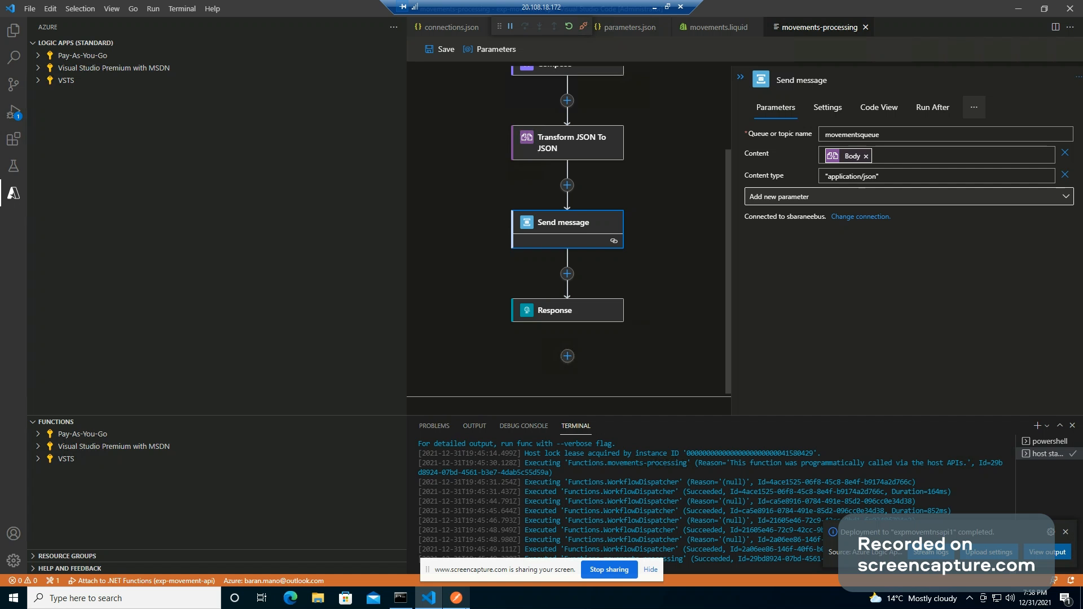
key("alt+Tab")
triple_click(530, 136)
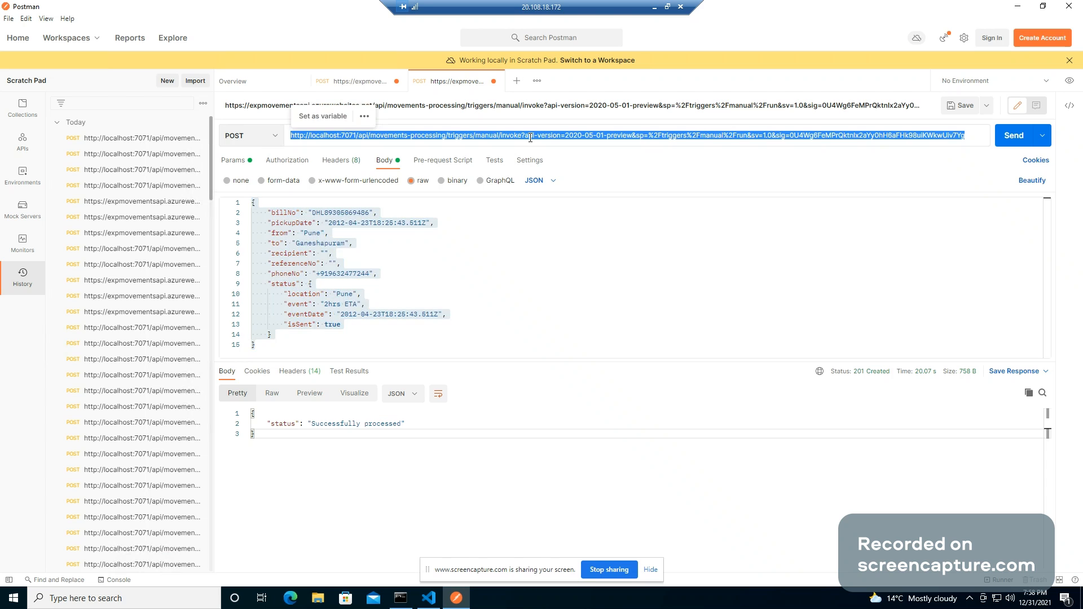
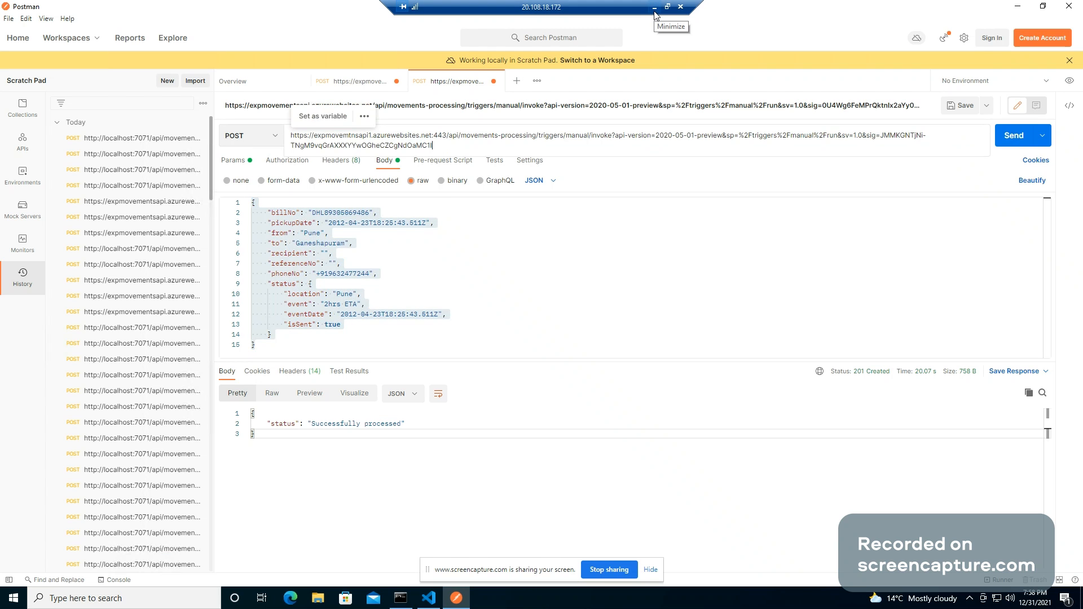
left_click(428, 599)
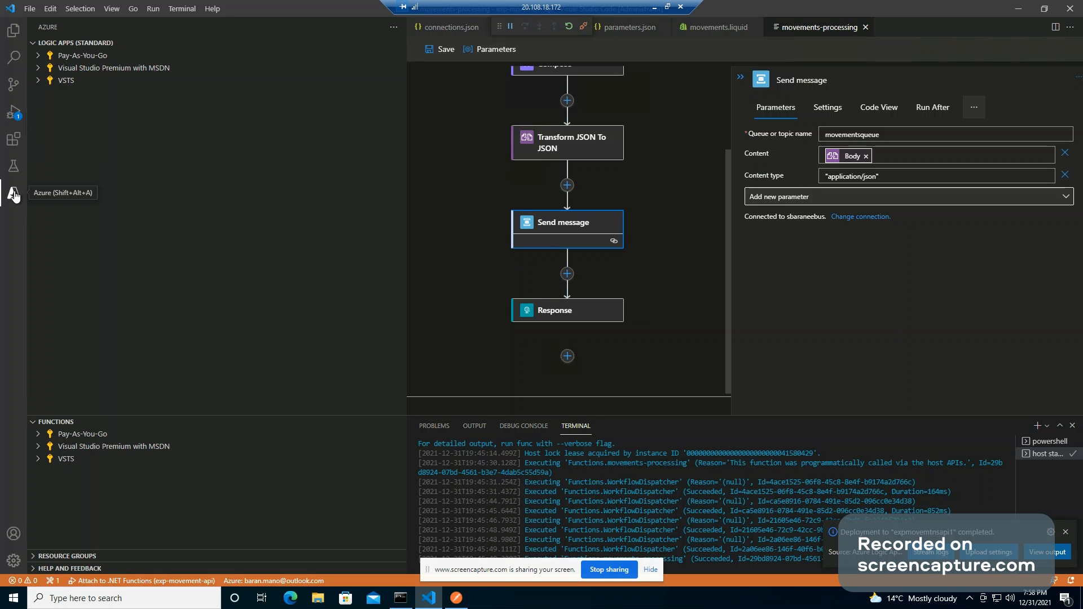
left_click(14, 194)
left_click(14, 31)
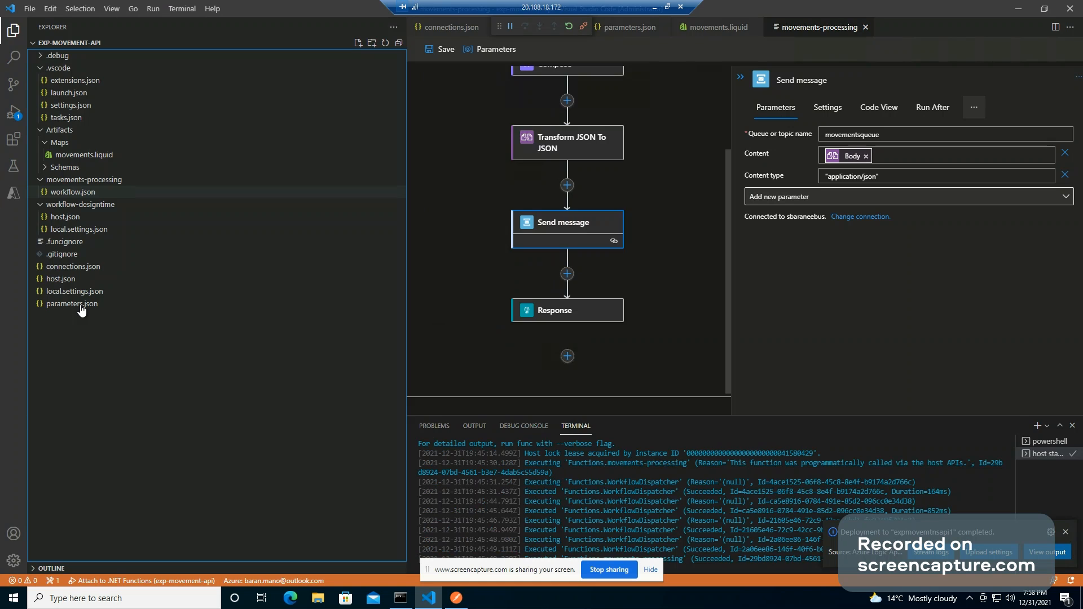
left_click(97, 292)
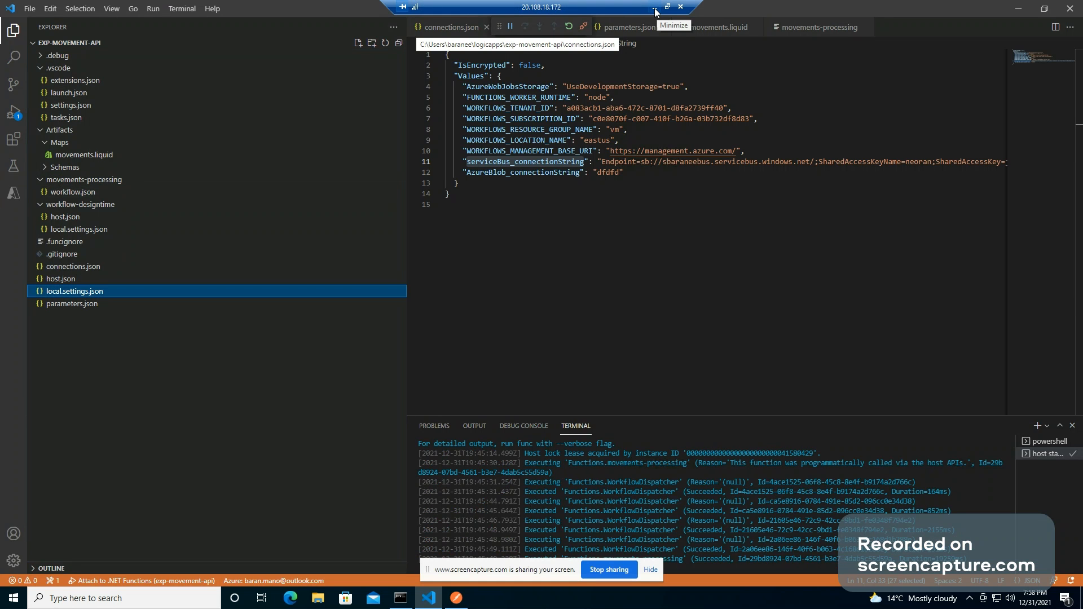
left_click(84, 268)
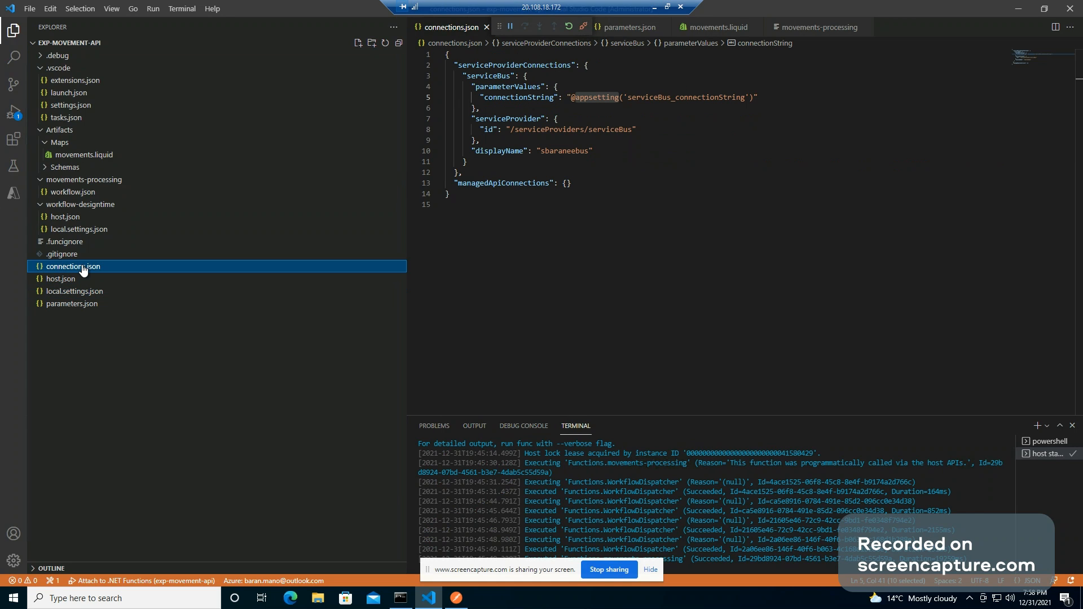
double_click(663, 99)
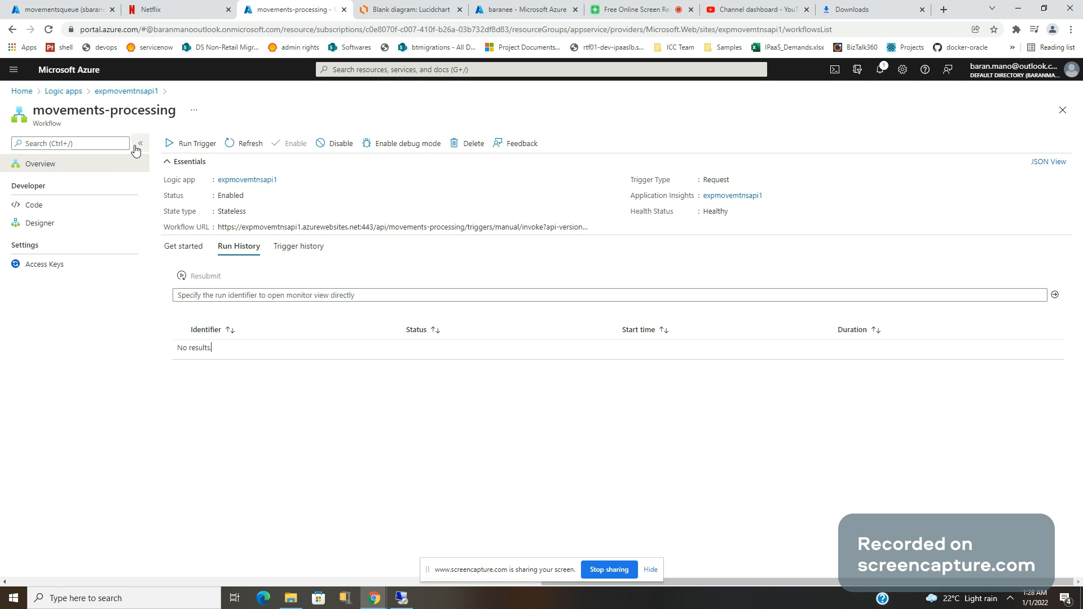
Step: Open expmovementsapi's movements-processing workflow to see its succeeded and failed runs
left_click(130, 92)
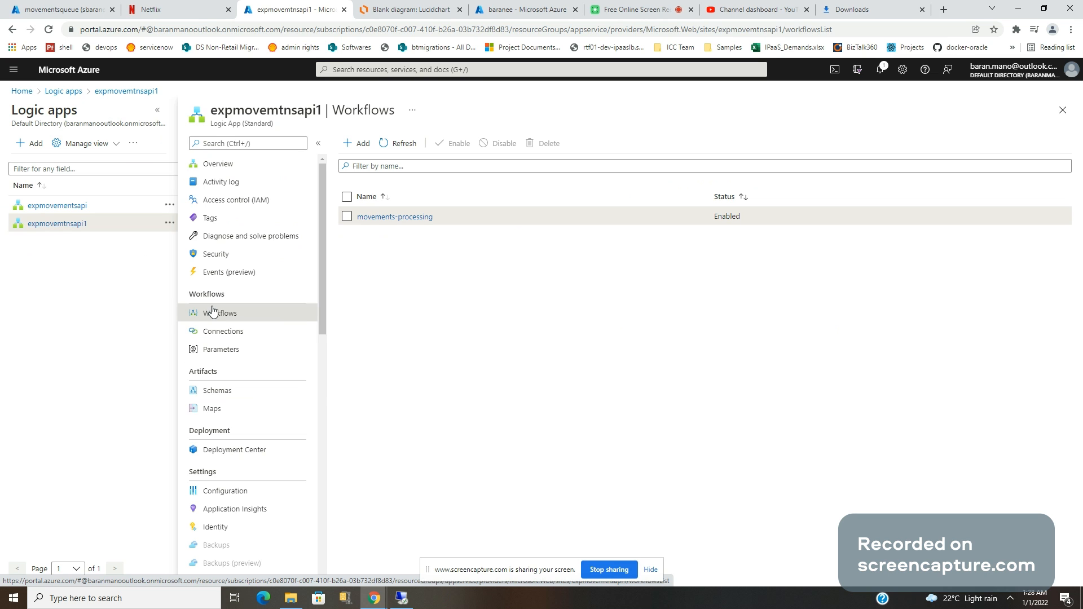
left_click(58, 206)
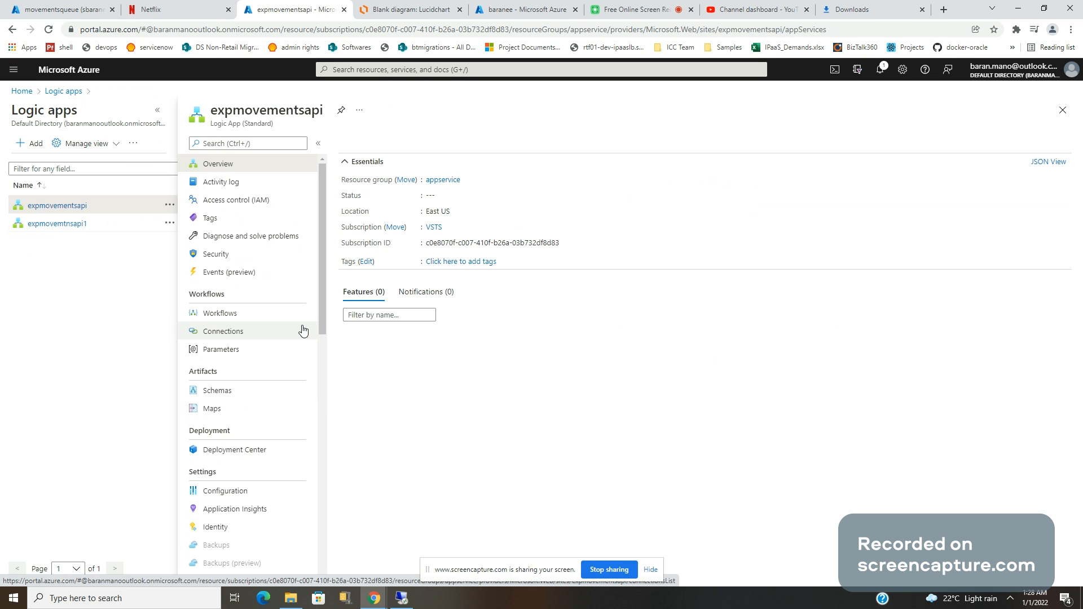
left_click(260, 317)
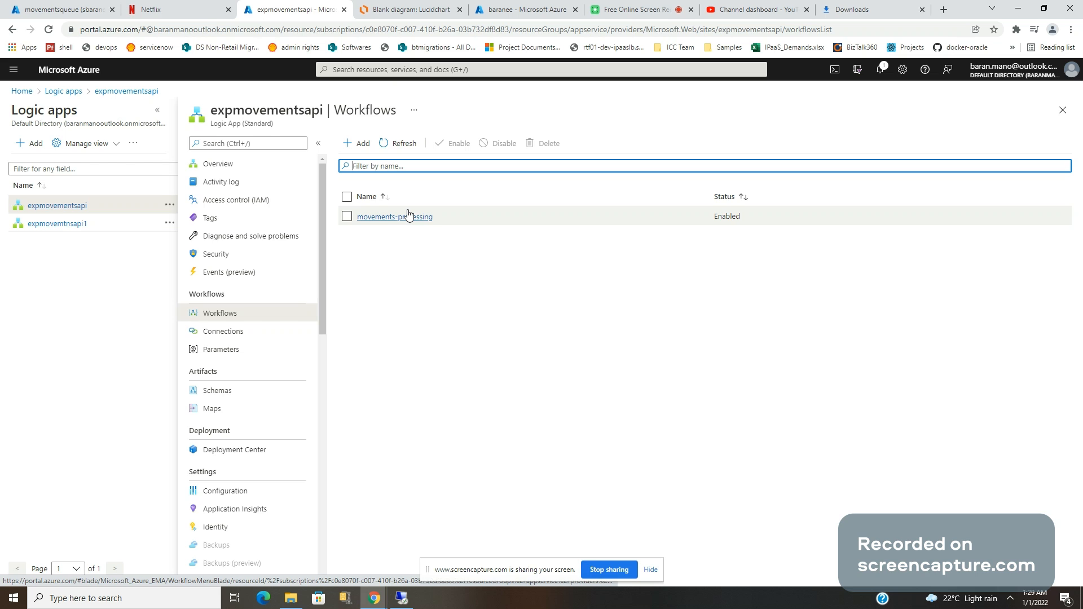
left_click(409, 217)
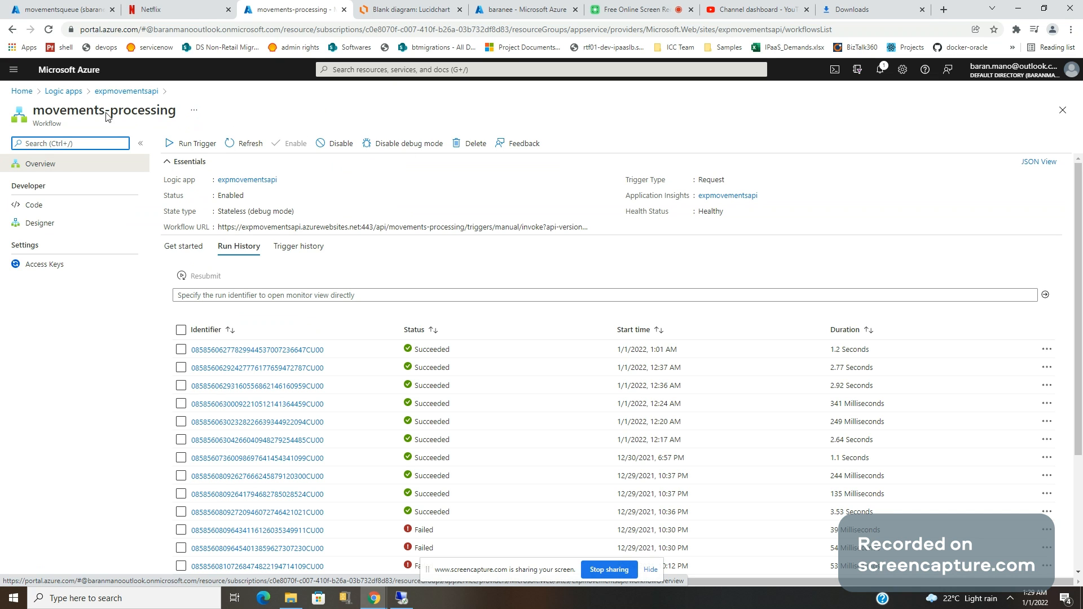
Step: Open expmovementsapi's Configuration and reveal the serviceBus_connectionString value
left_click(74, 93)
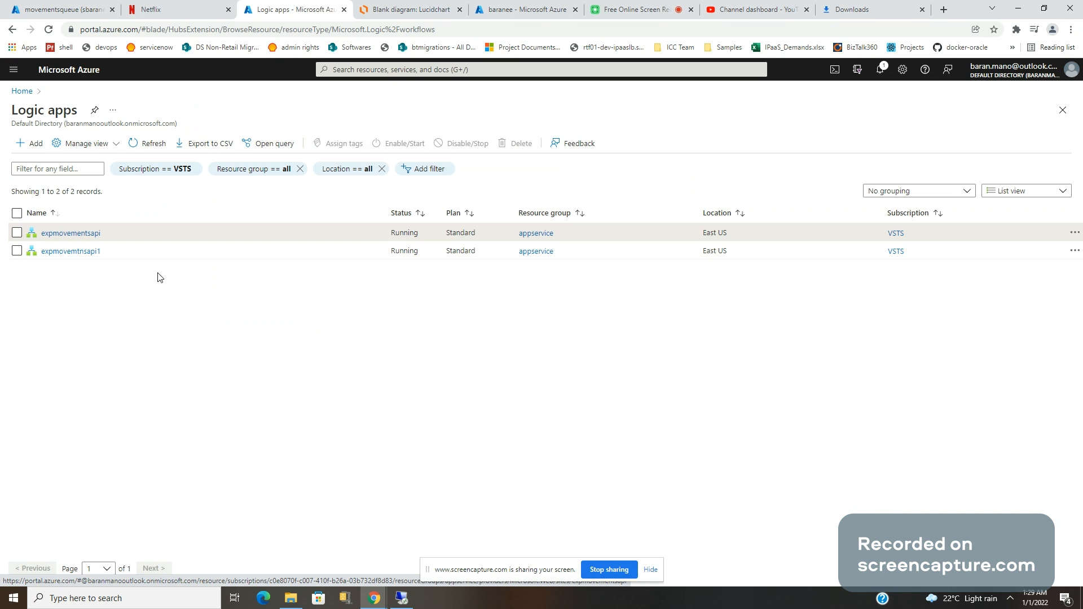
left_click(73, 235)
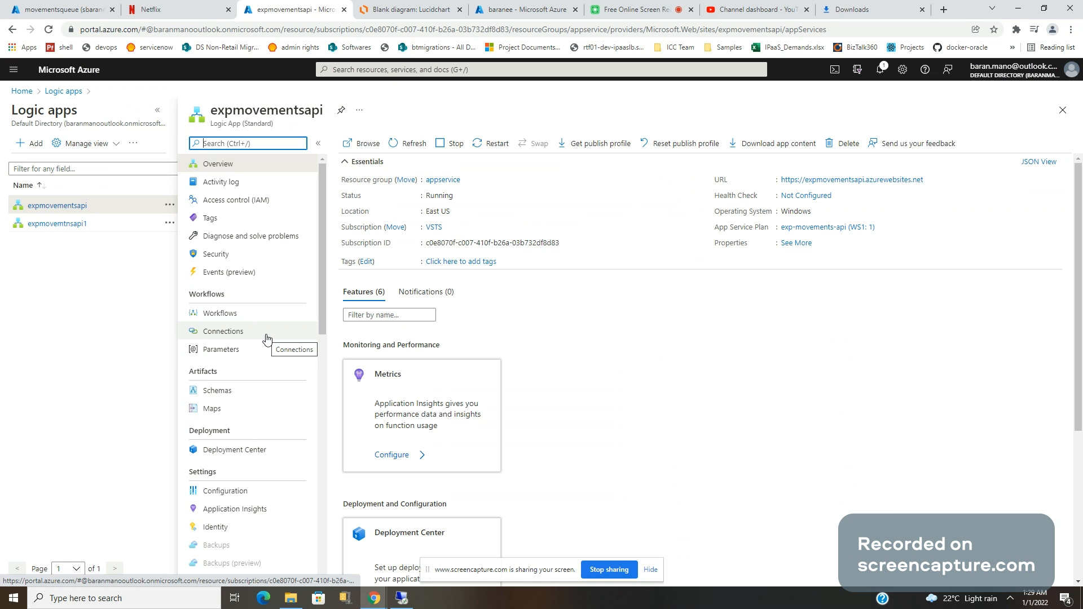
left_click(268, 338)
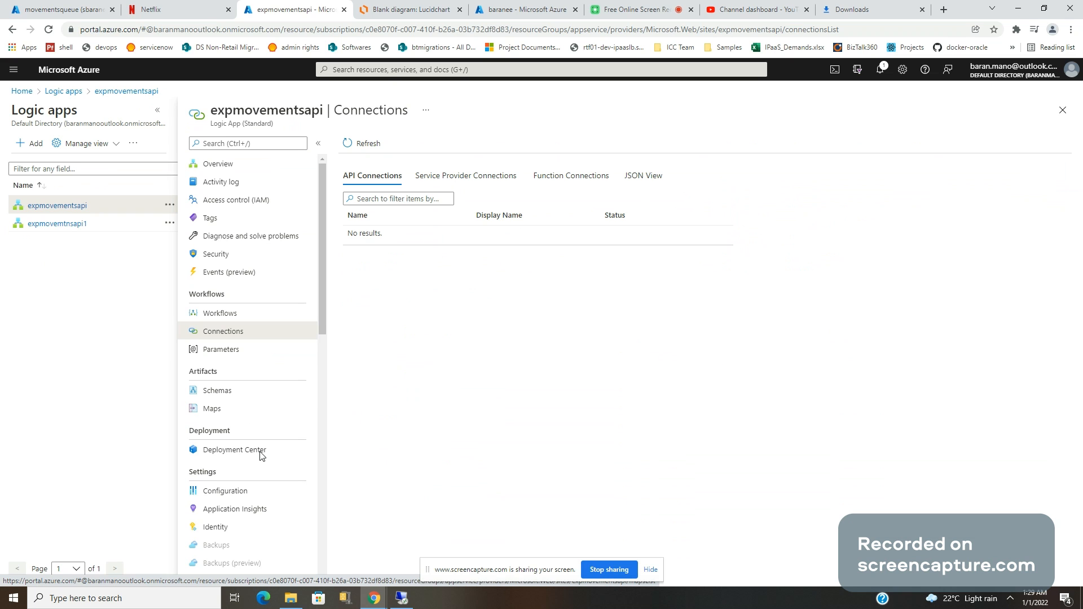
left_click(260, 499)
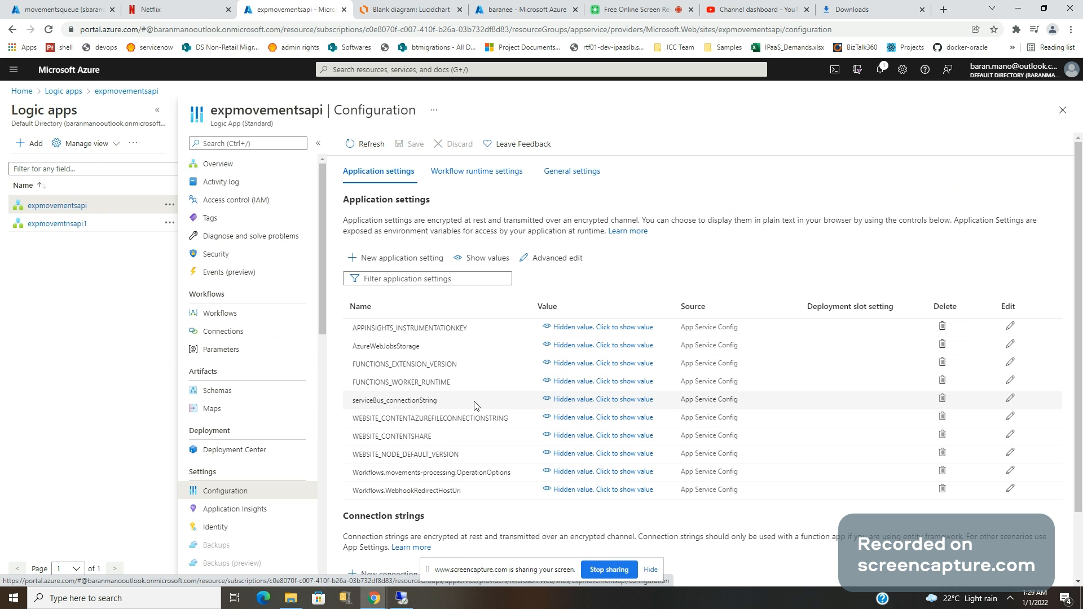
left_click(552, 401)
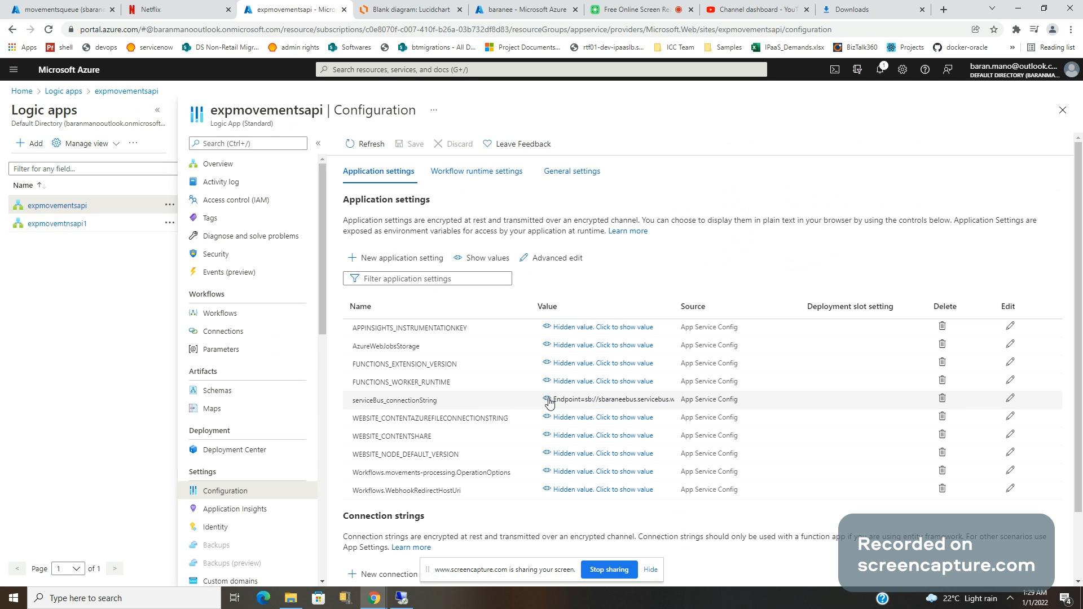
left_click(549, 401)
left_click(627, 402)
Step: Copy the serviceBus_connectionString value from its edit pane, then open expmovemtnsapi1
left_click(1010, 399)
left_click(710, 213)
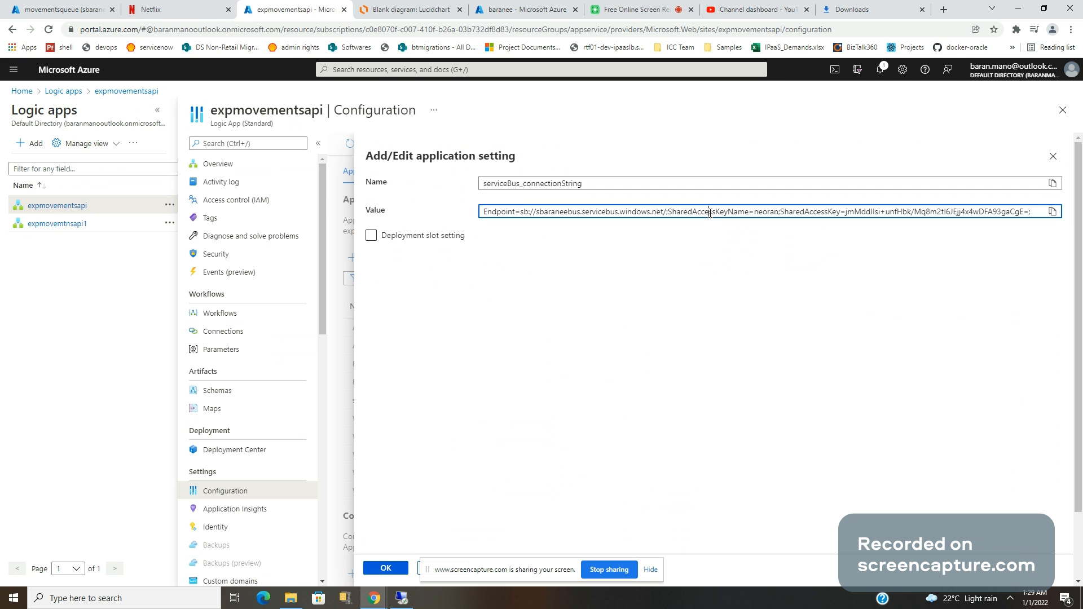
key("ctrl+a")
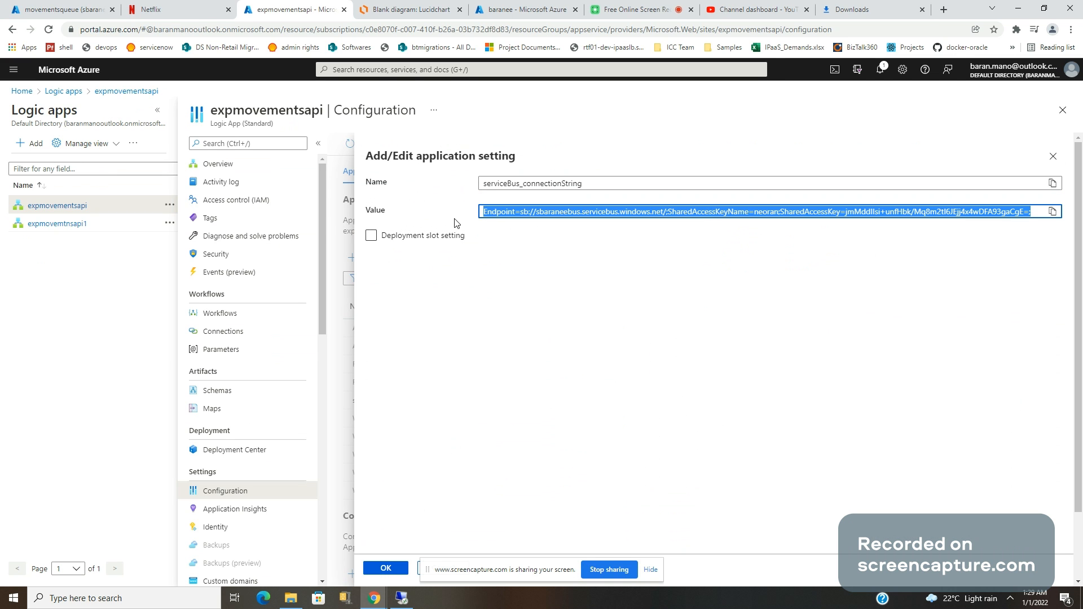
key("Return")
left_click(57, 224)
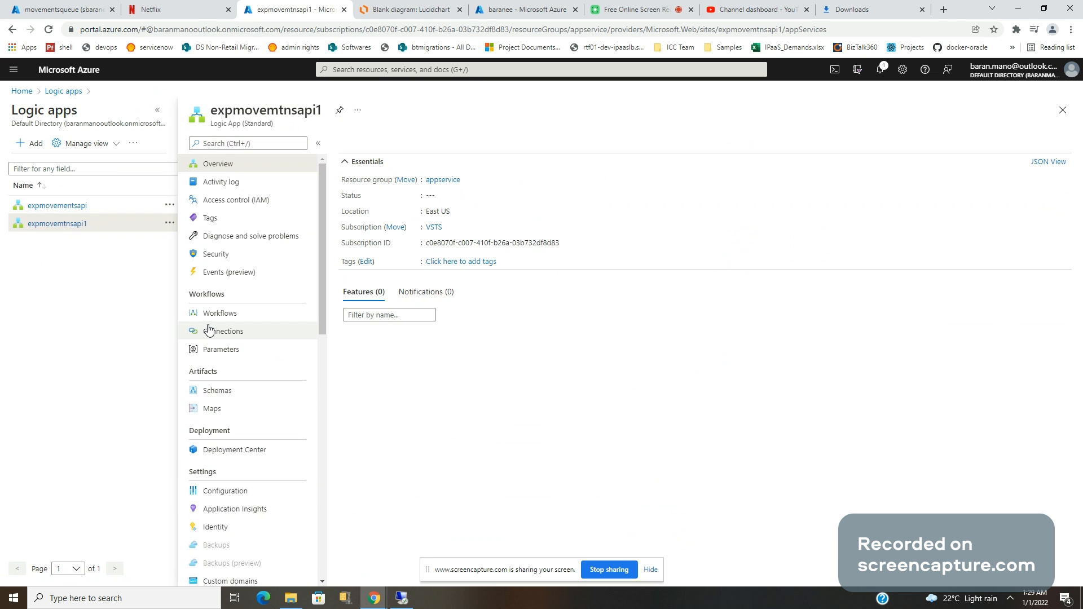
Step: Add a serviceBus_connectionString setting to expmovemtnsapi1, valued with the Service Bus connection string
left_click(221, 492)
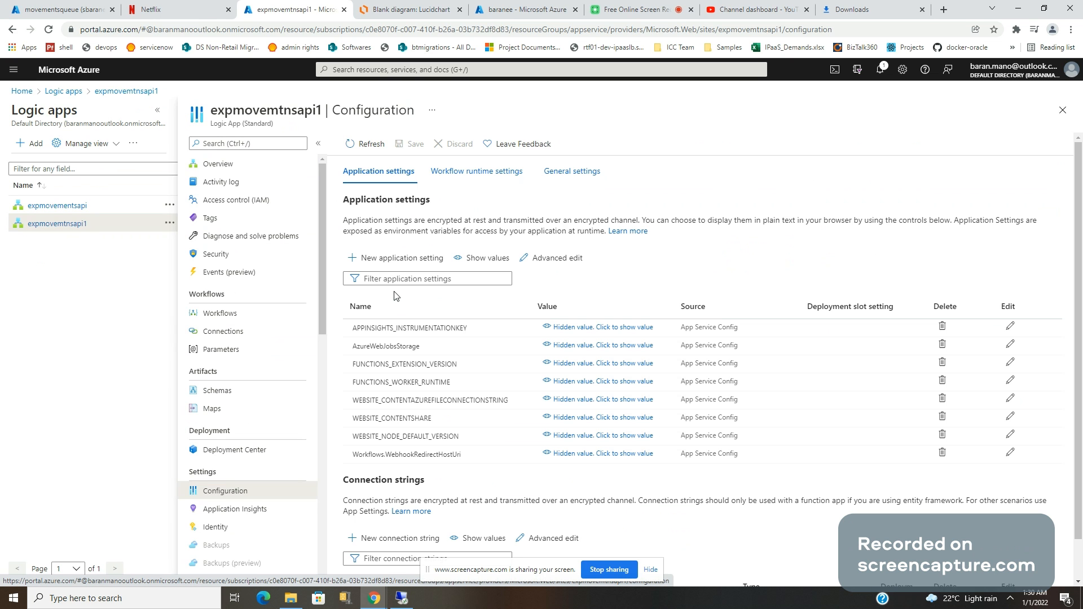
left_click(393, 260)
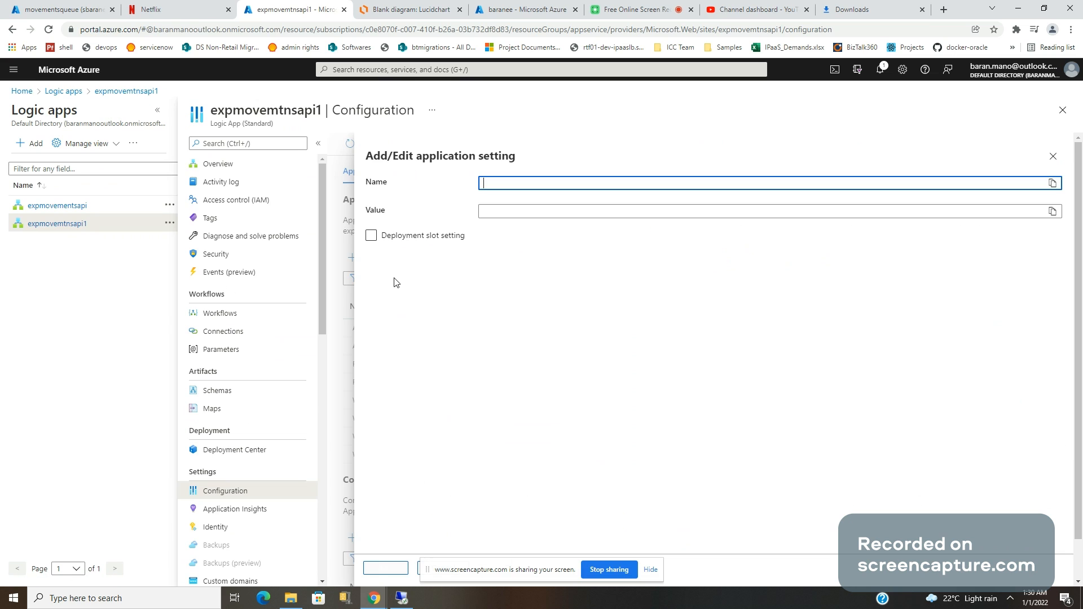
left_click(506, 216)
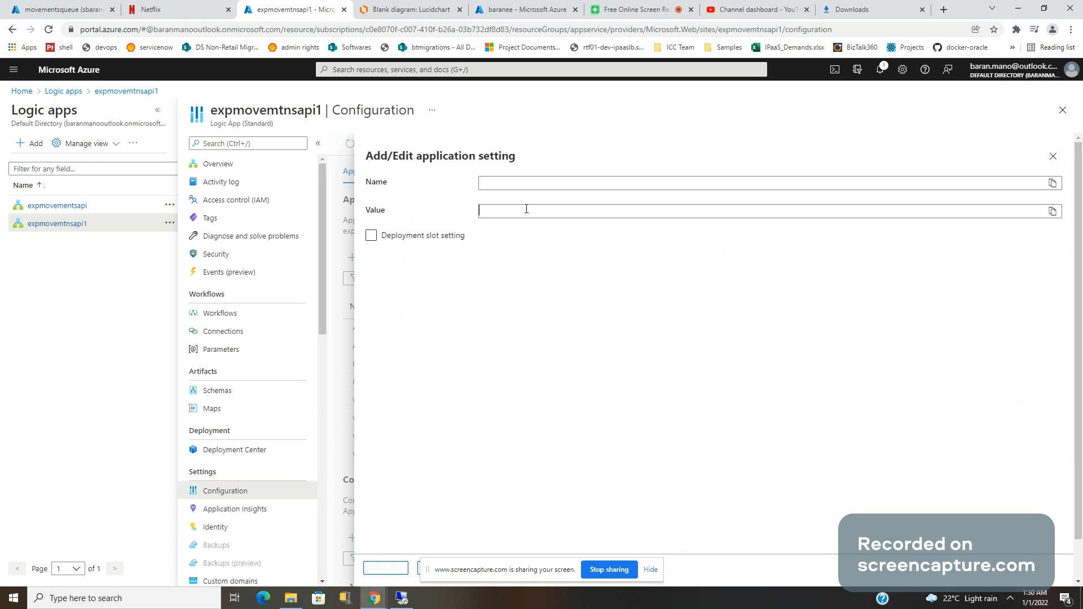
key("alt+Tab")
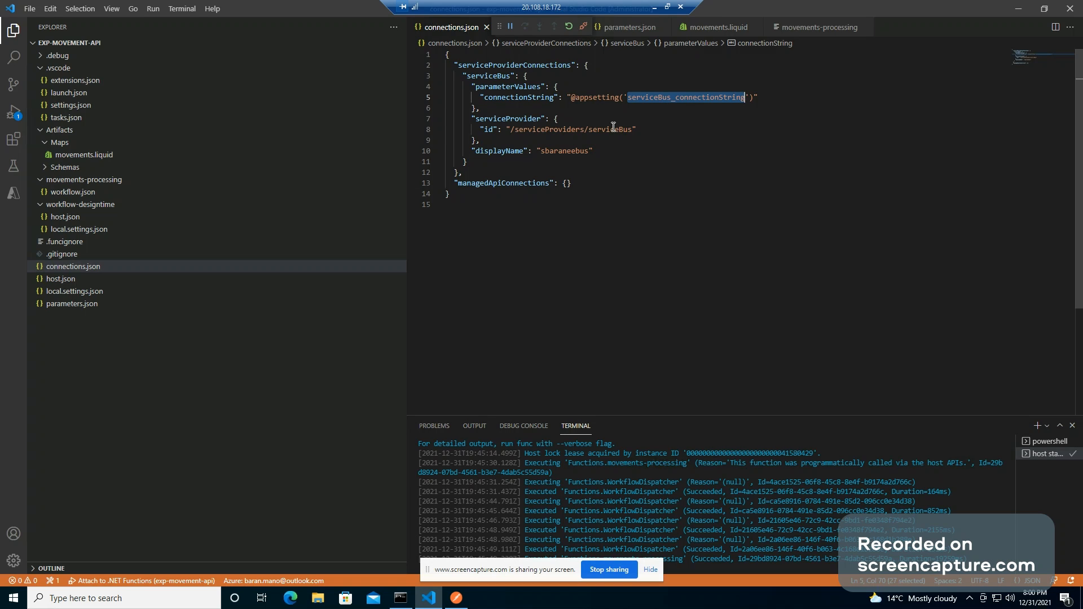
key("alt+Tab")
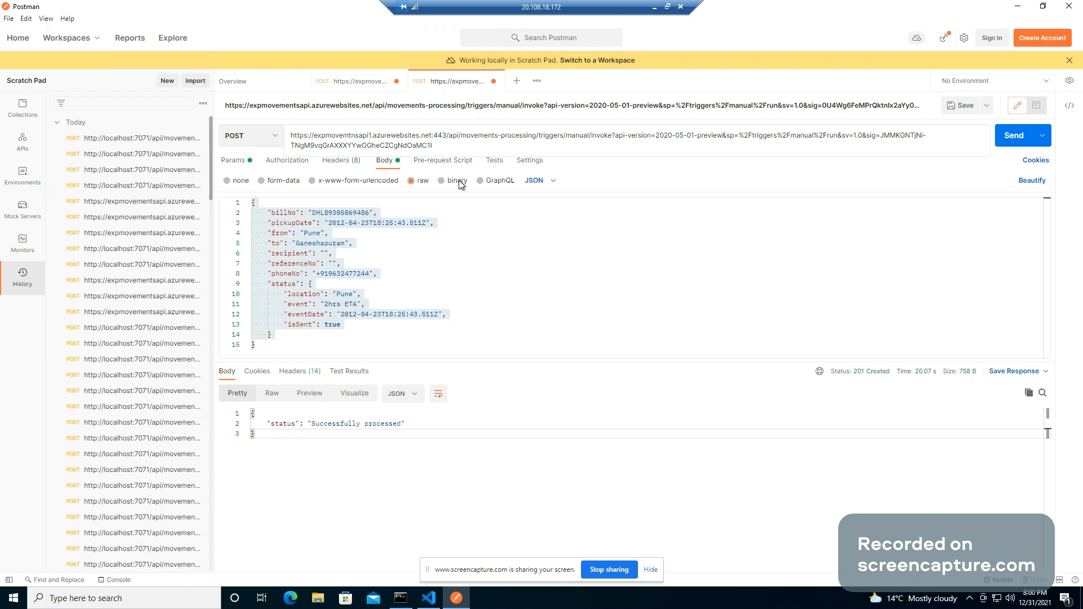
left_click(651, 7)
left_click(512, 183)
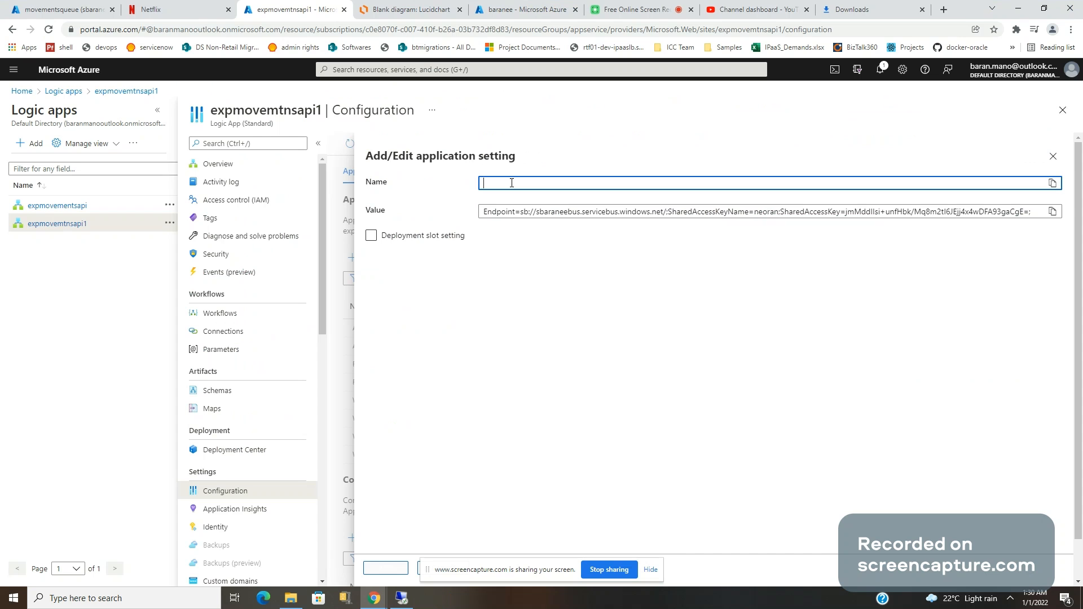
type("serviceBus_connectionString")
left_click(385, 569)
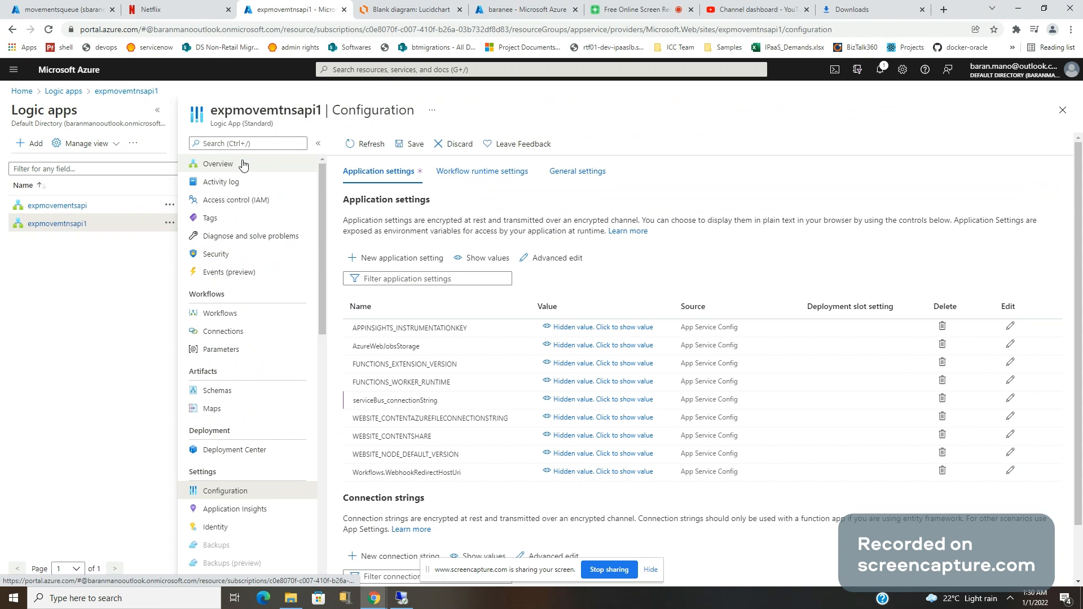
Step: Save and confirm expmovemtnsapi1's changed application settings
left_click(413, 153)
left_click(381, 220)
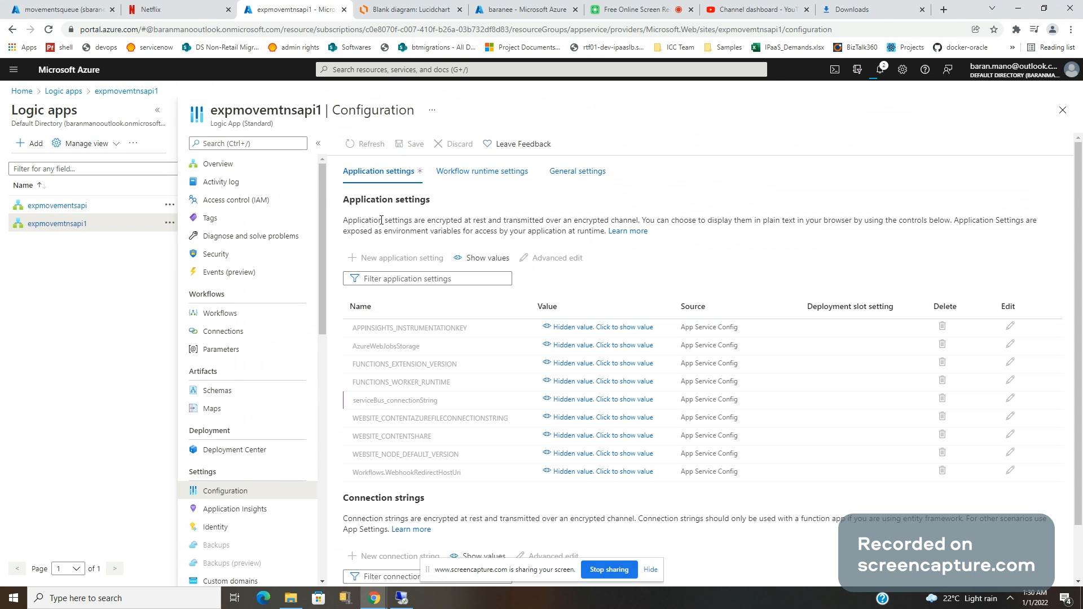
scroll(383, 228, "down", 1)
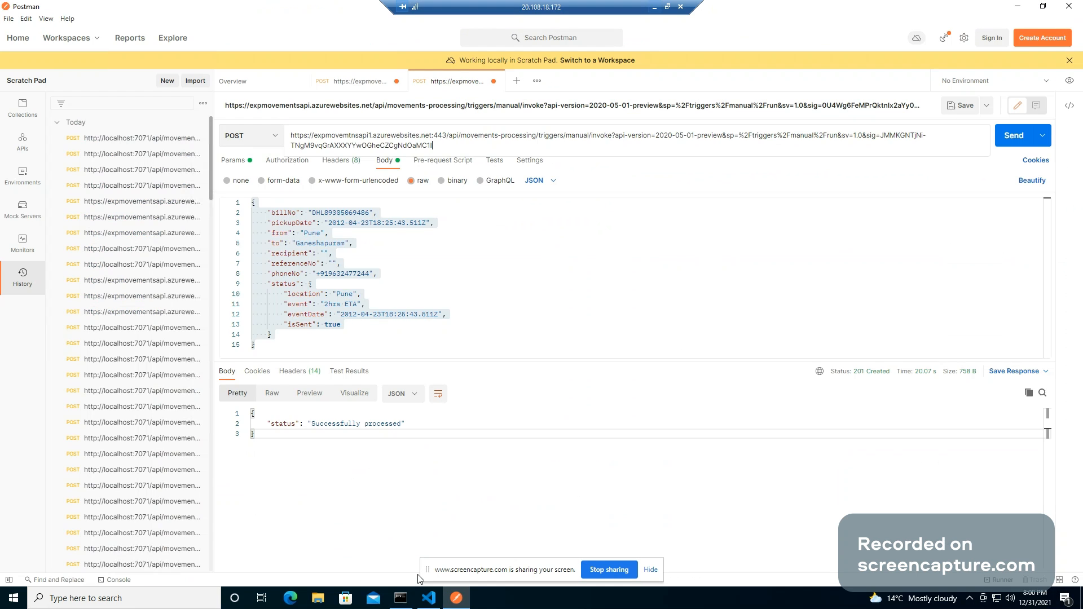
Step: Resend the Postman request, getting 502 Bad Gateway, and list expmovemtnsapi1's workflows
left_click(683, 263)
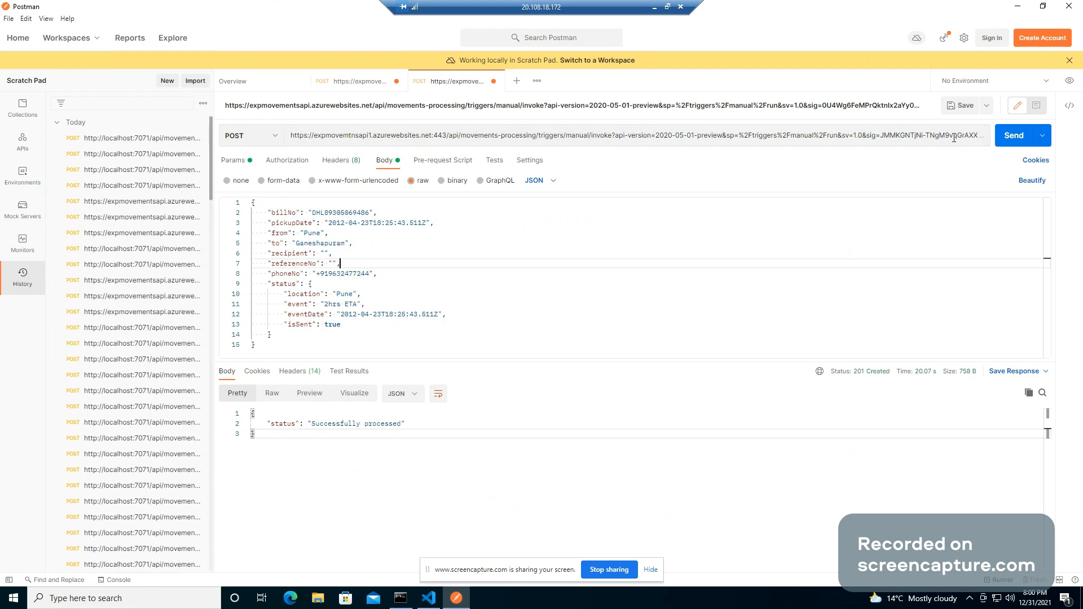
left_click(1009, 146)
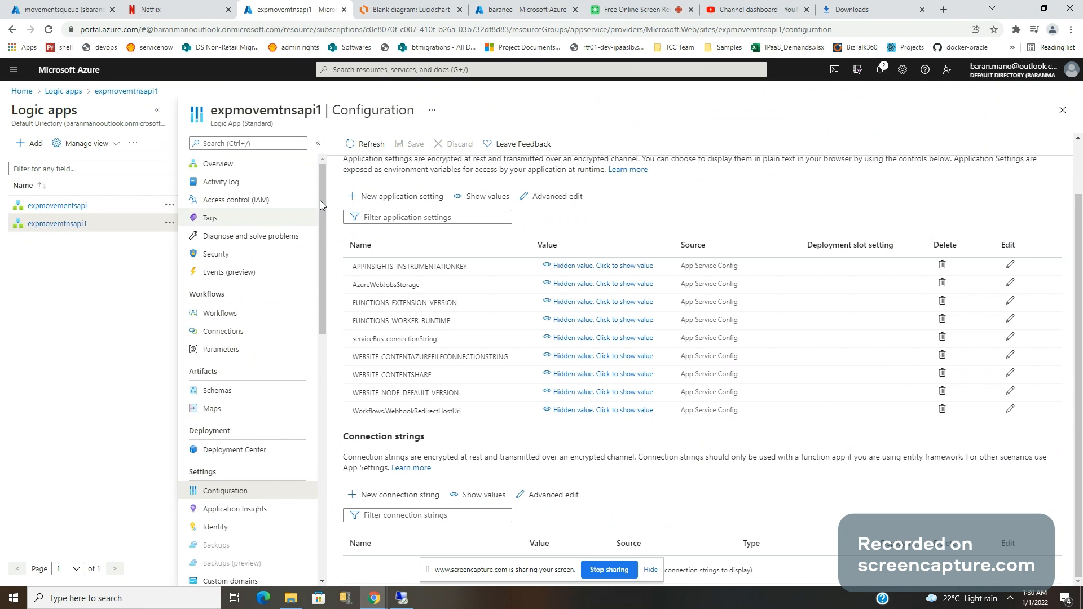
left_click(246, 314)
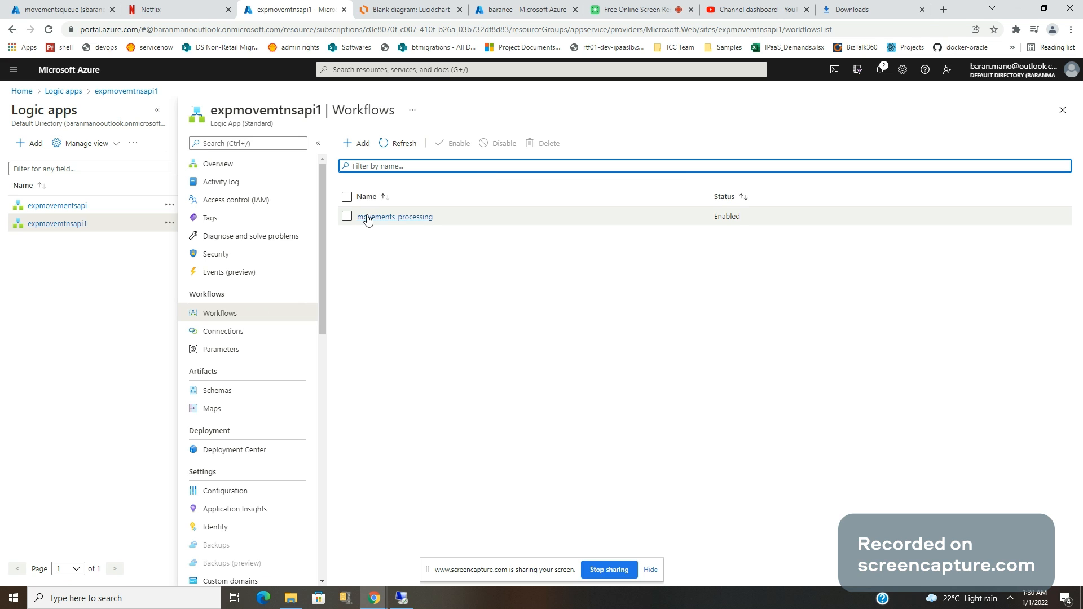
Step: Put the movements-processing workflow into Stateless debug mode
left_click(368, 219)
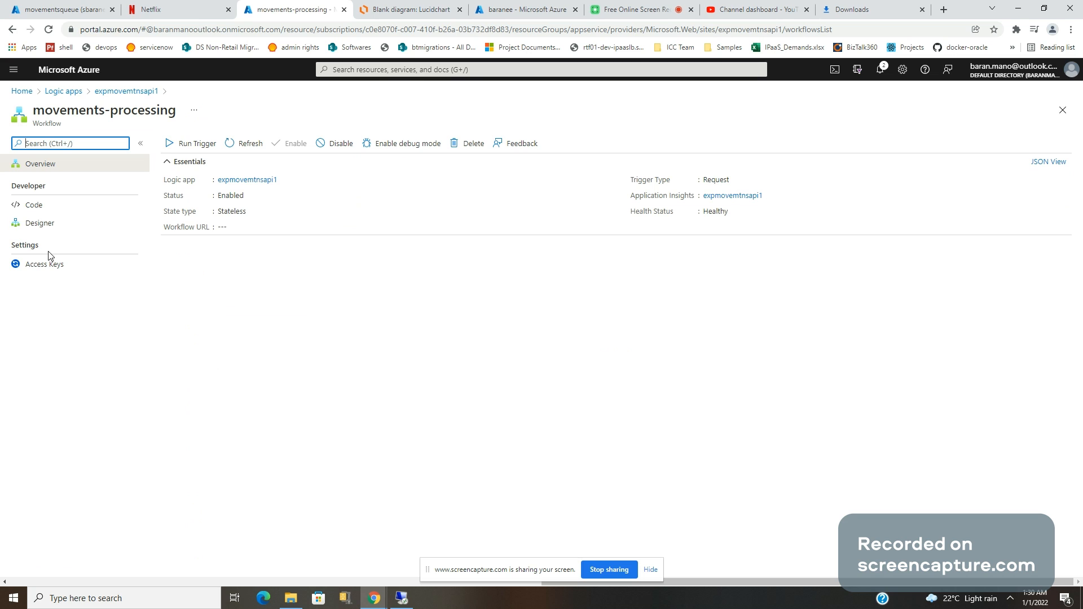
left_click(425, 145)
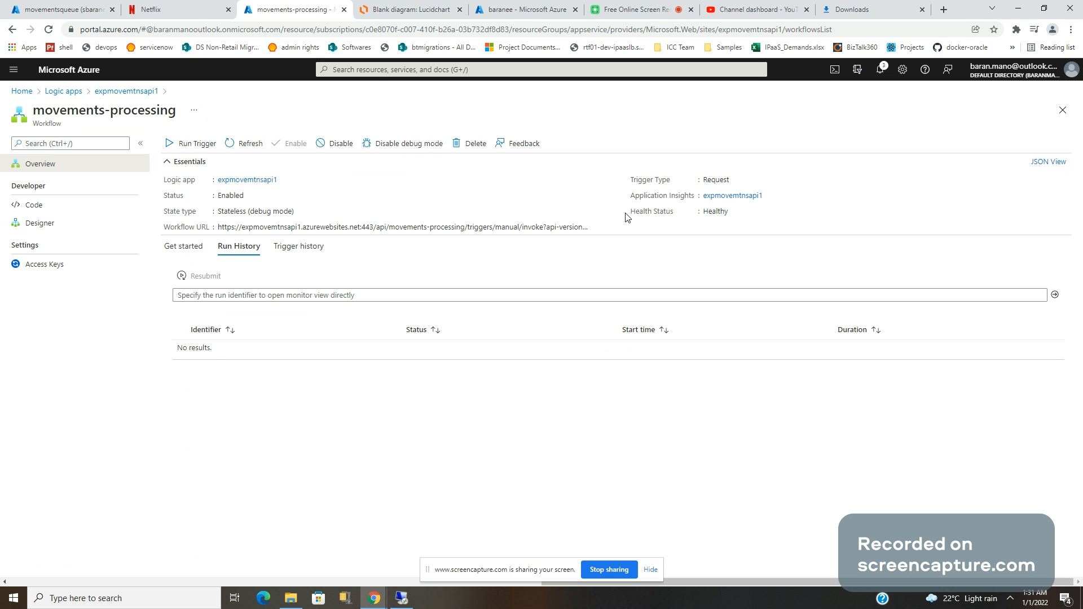
key("alt+Tab")
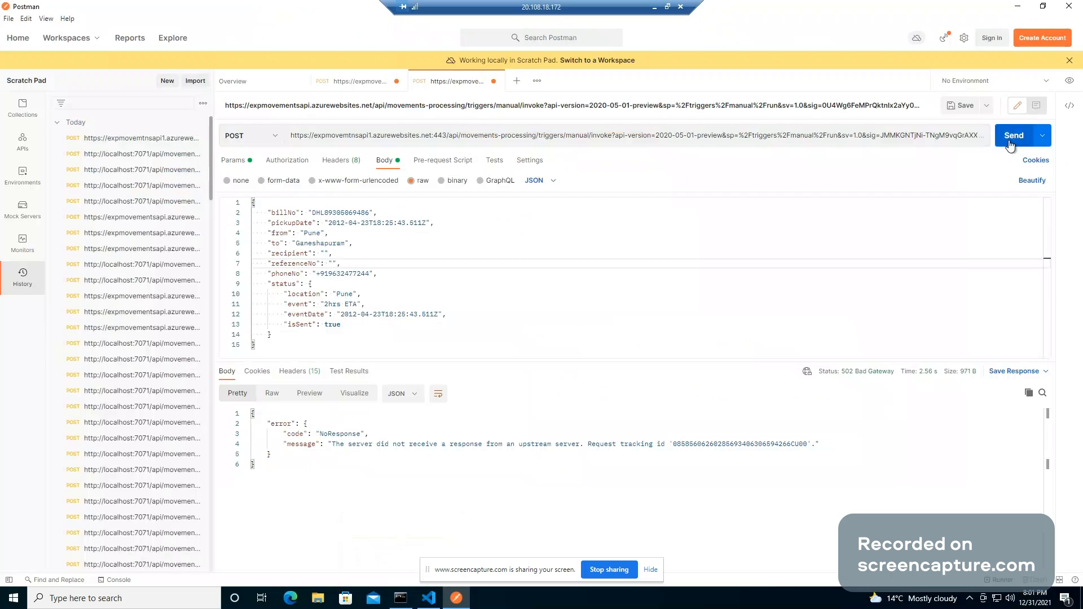
Step: Send the movement request to expmovemtnsapi1 and open its latest run in the workflow's run history
left_click(1009, 142)
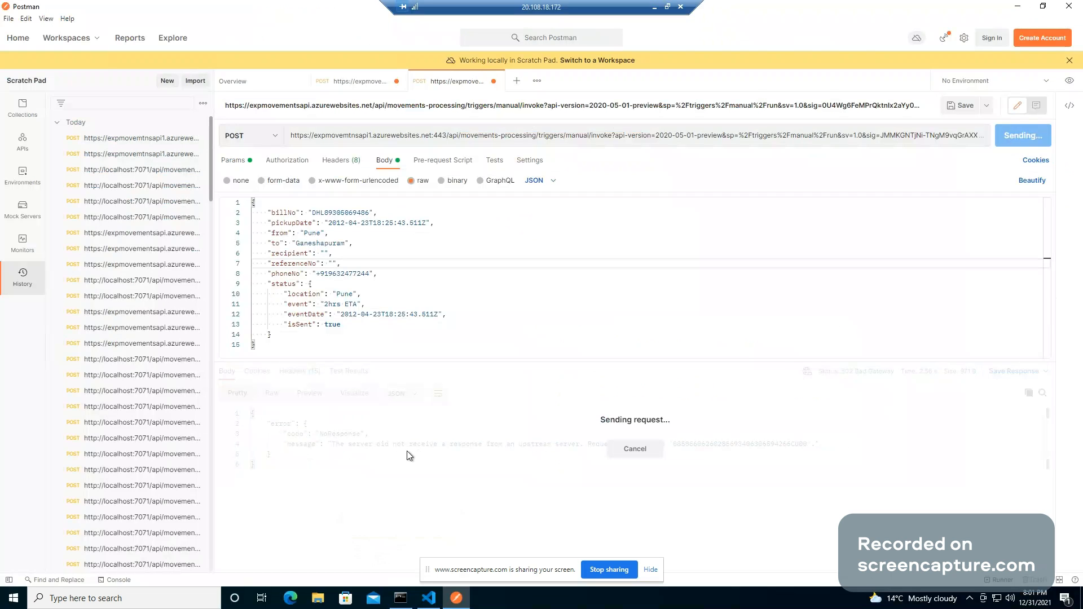
key("alt+Tab")
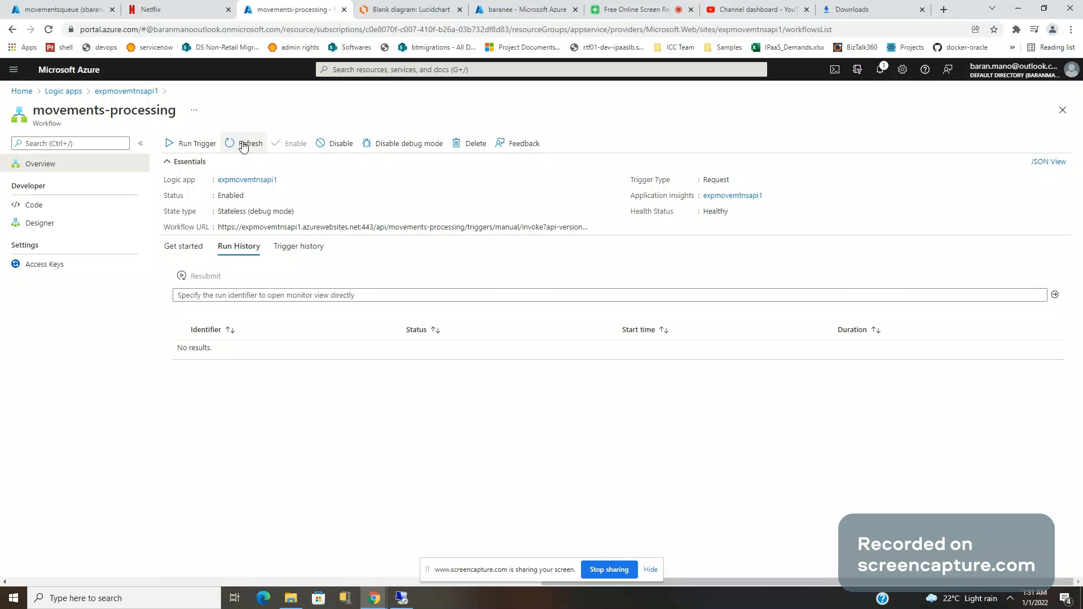
left_click(243, 147)
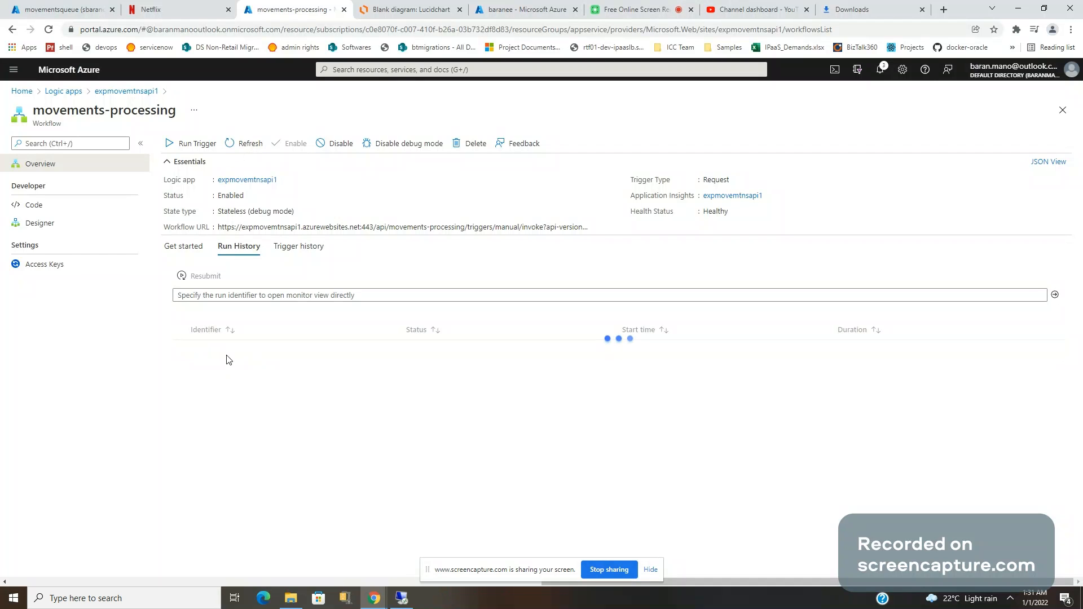
left_click(228, 351)
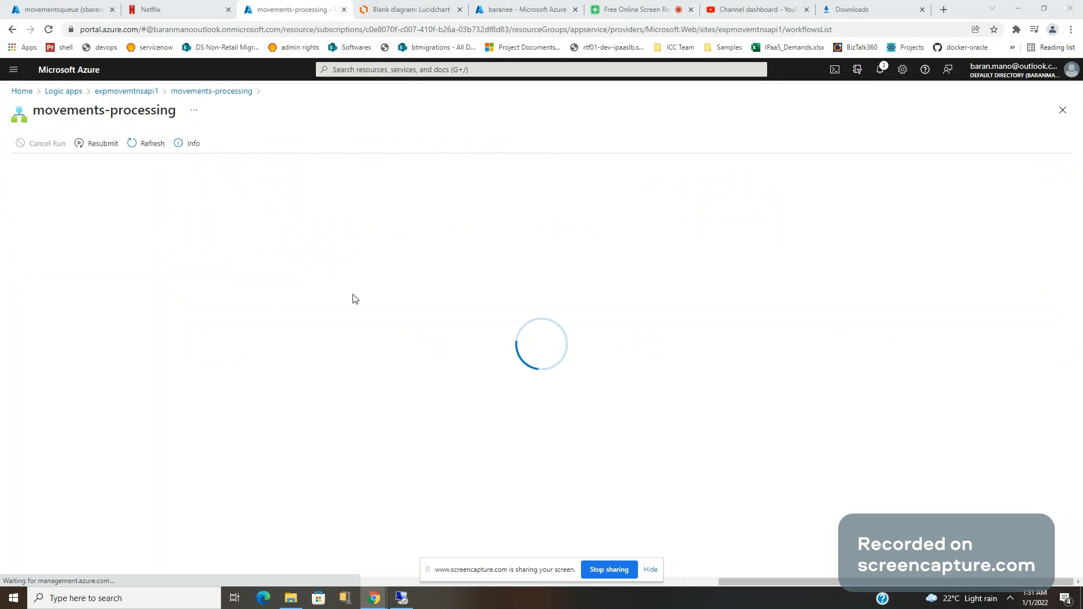
Step: Confirm Postman shows the 201 Created 'Successfully processed' response
key("alt+Tab")
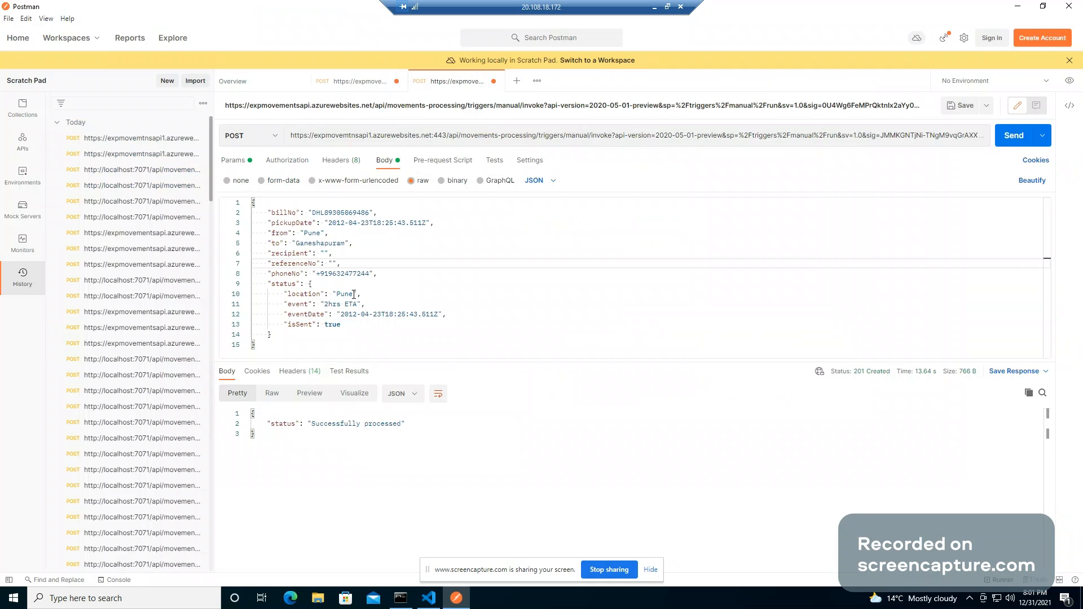
left_click(434, 450)
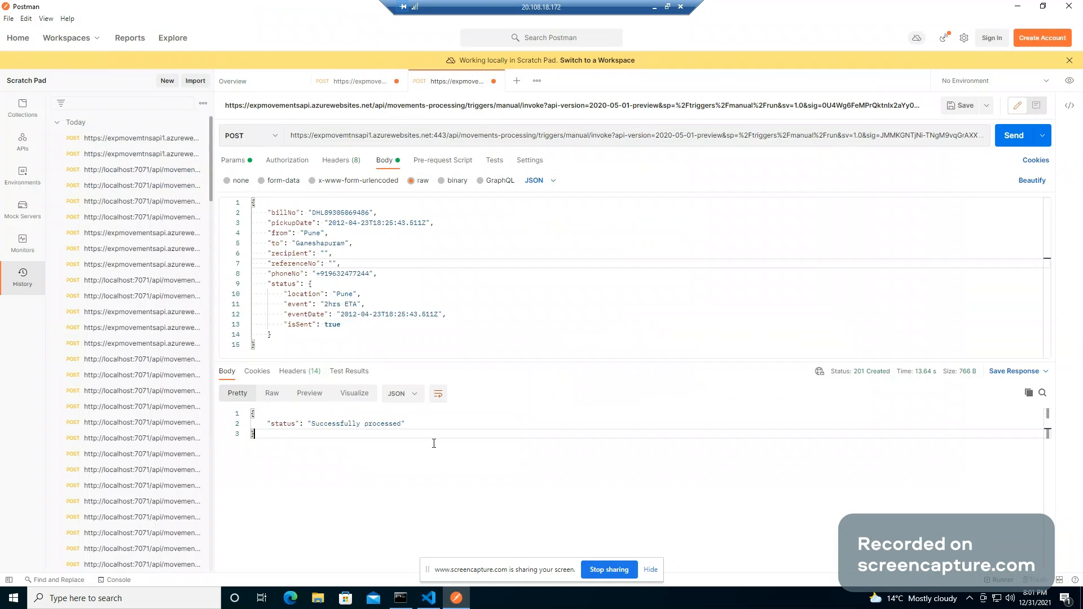
left_click(655, 8)
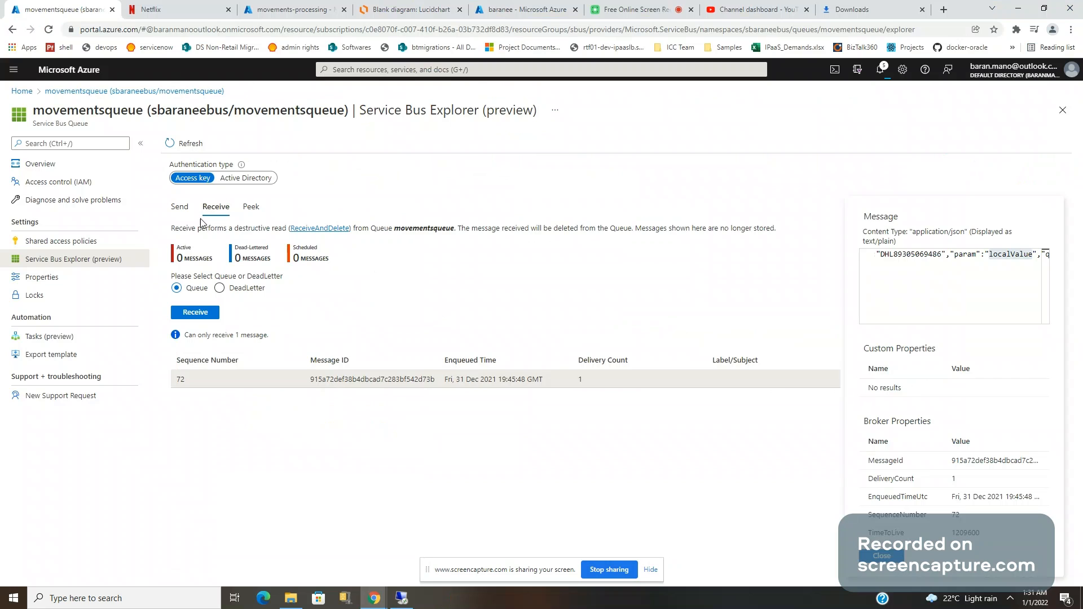
Step: Receive and delete message 73 from movementsqueue and view its 'azure storage value' body
left_click(190, 142)
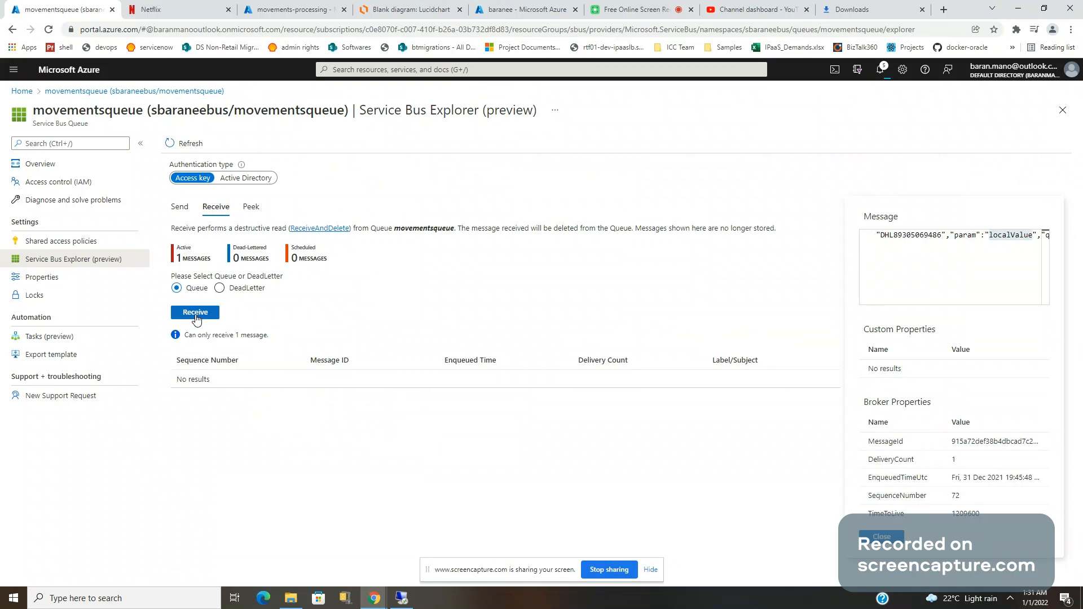
left_click(195, 314)
left_click(186, 205)
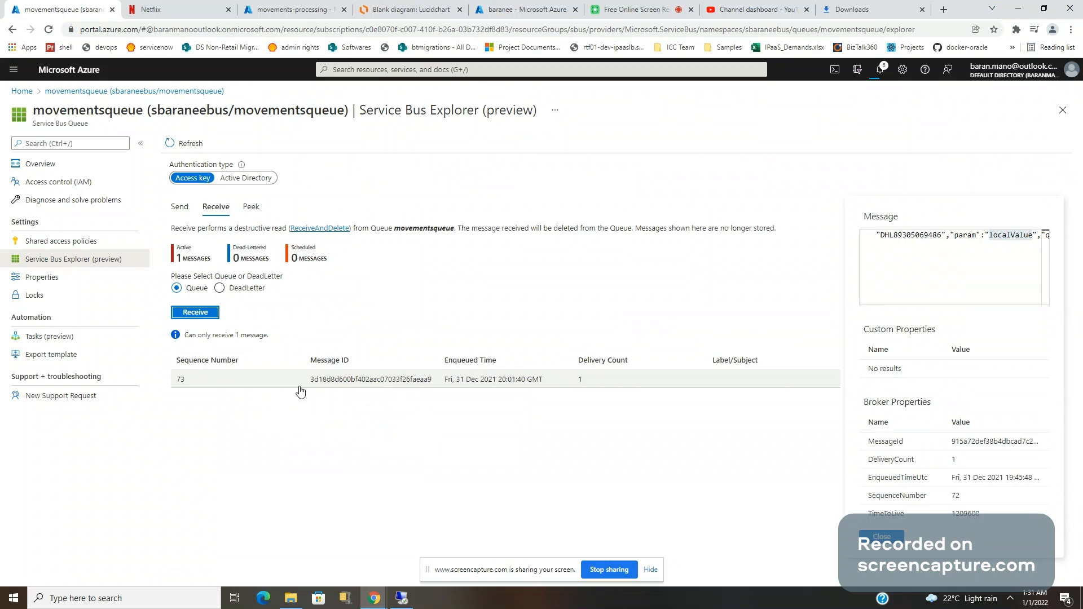
left_click(299, 388)
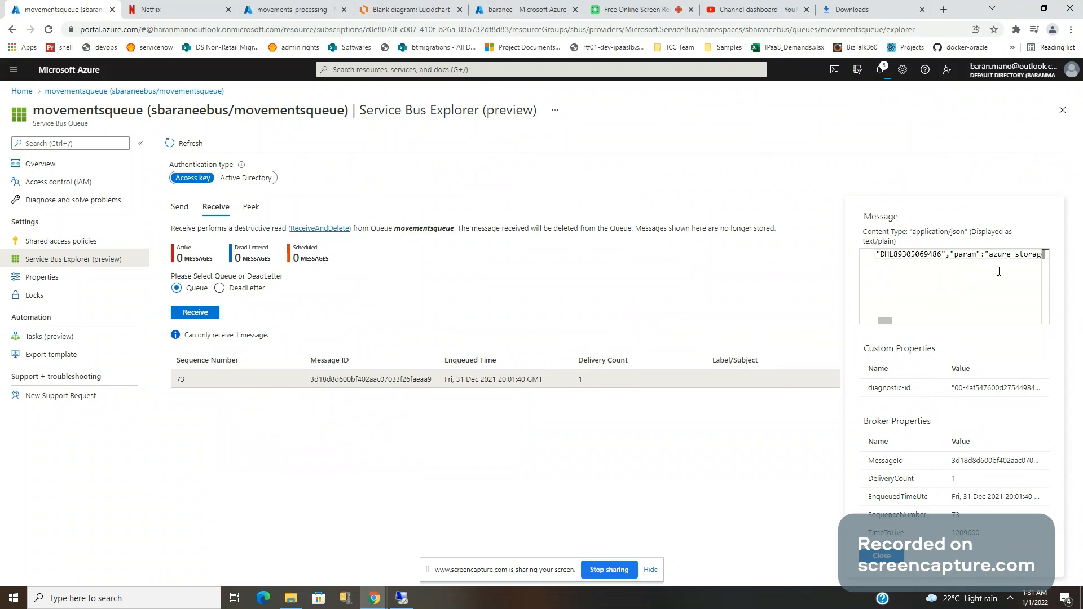
left_click_drag(884, 321, 894, 321)
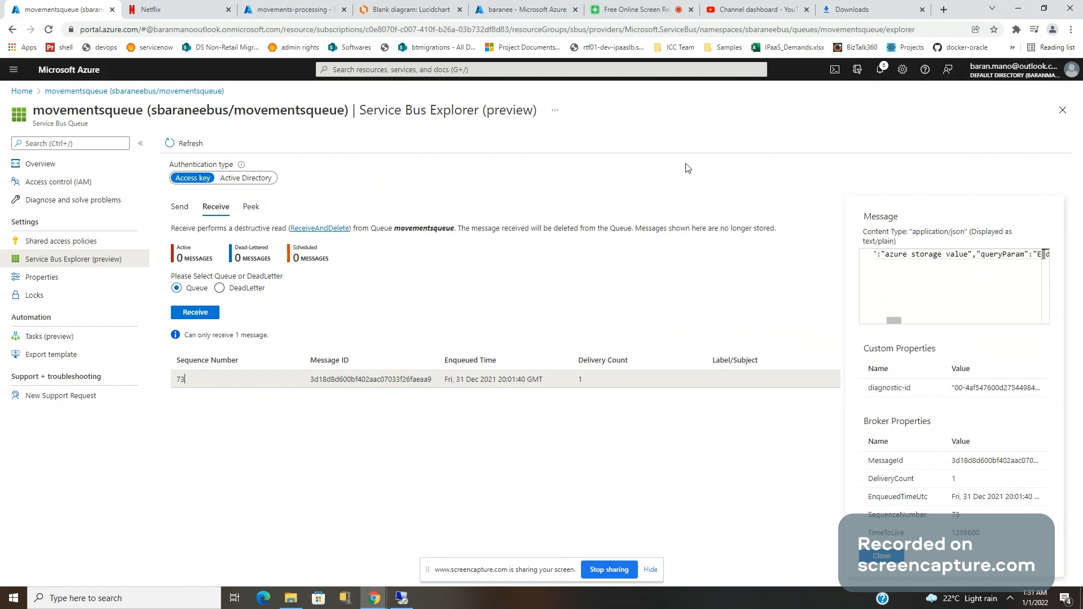
Step: Switch through the remote desktop session back to Visual Studio Code's connections.json
key("alt+Tab")
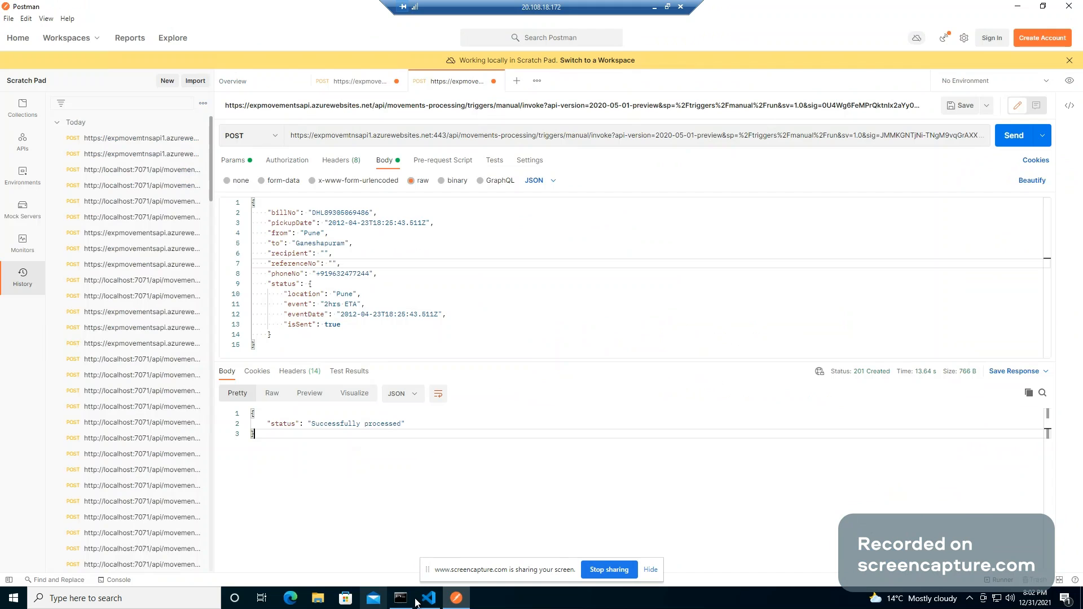
left_click(655, 8)
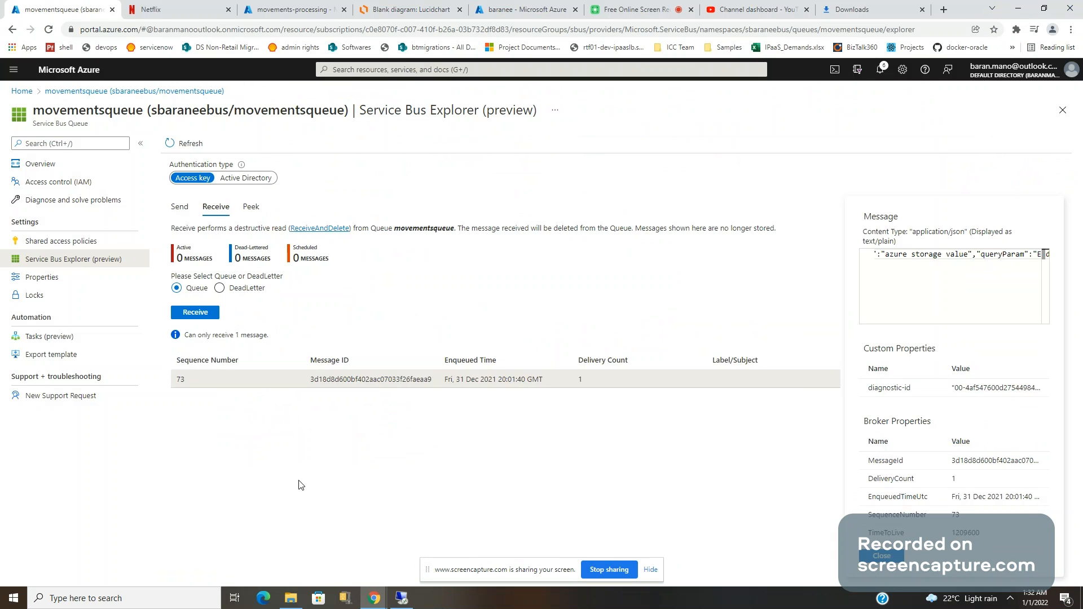
mouse_move(406, 600)
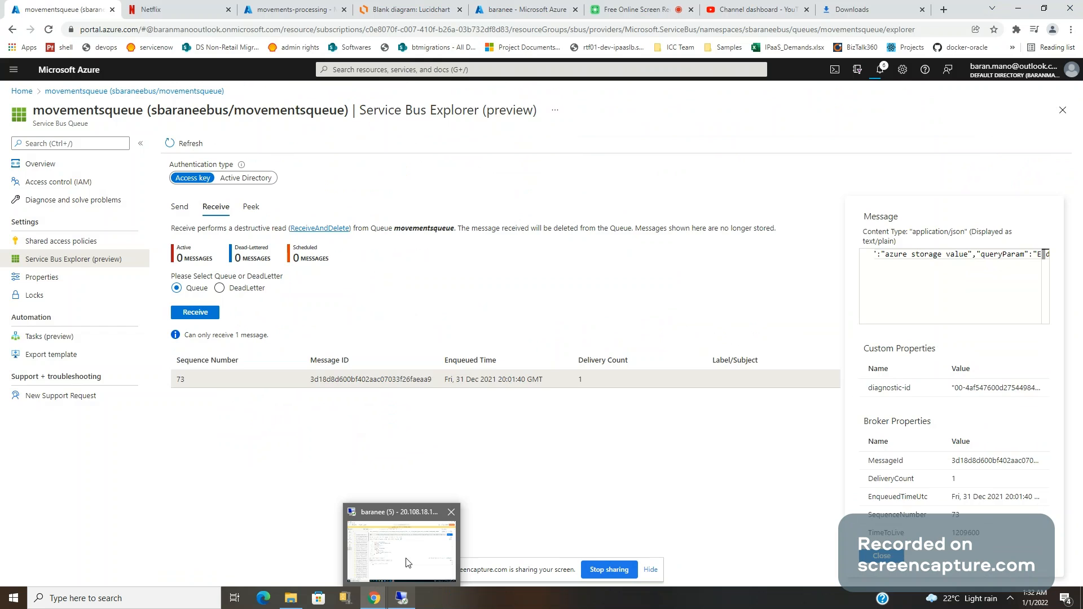
left_click(406, 562)
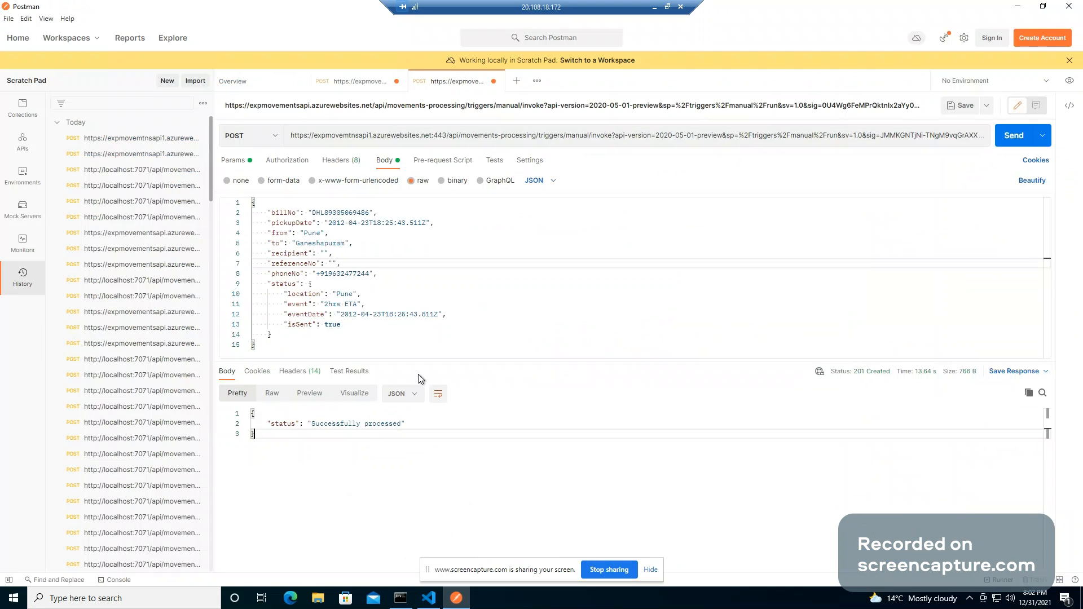
key("alt+Tab")
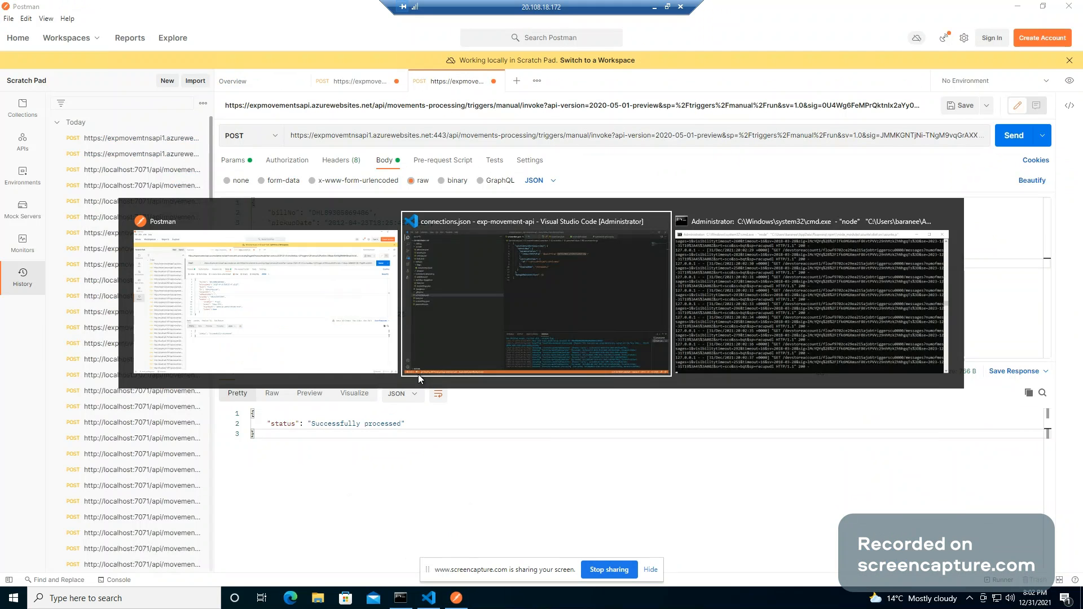
key("alt+Tab")
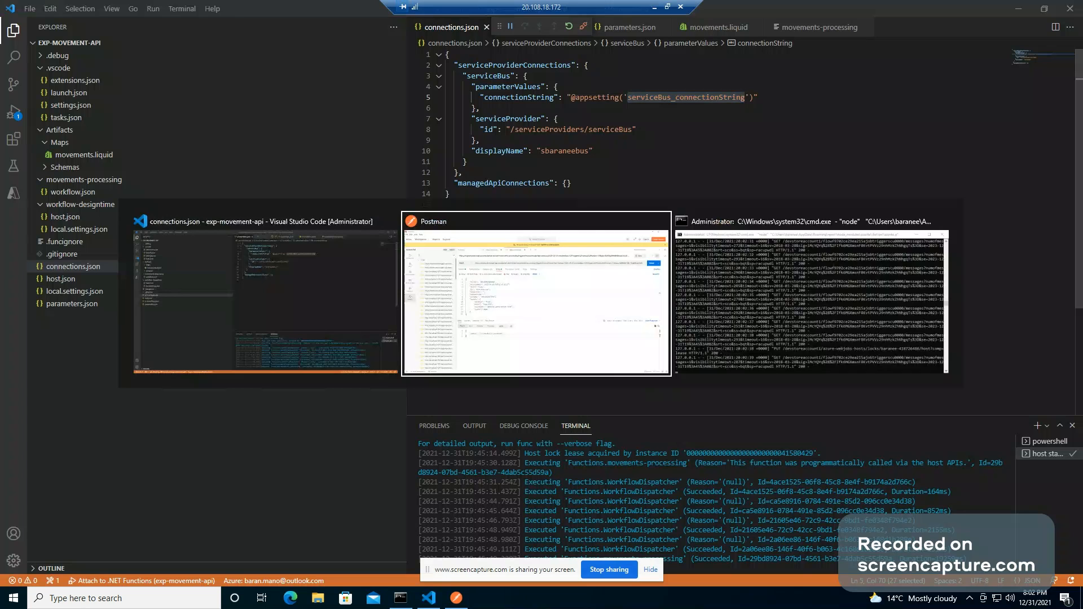